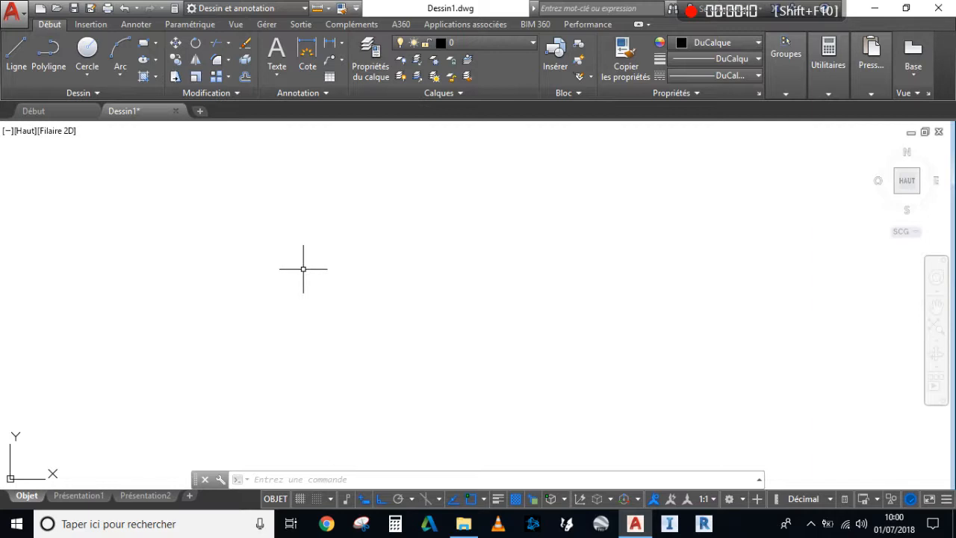
# Step: Draw a rectangle about 2770 wide and 1715 high in the empty drawing
pyautogui.write('ctan')
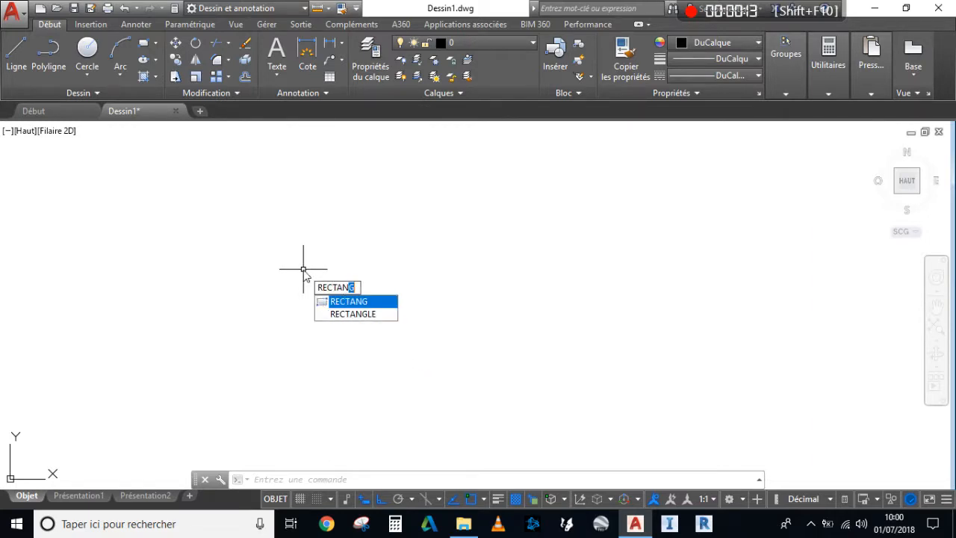
pyautogui.press('Return')
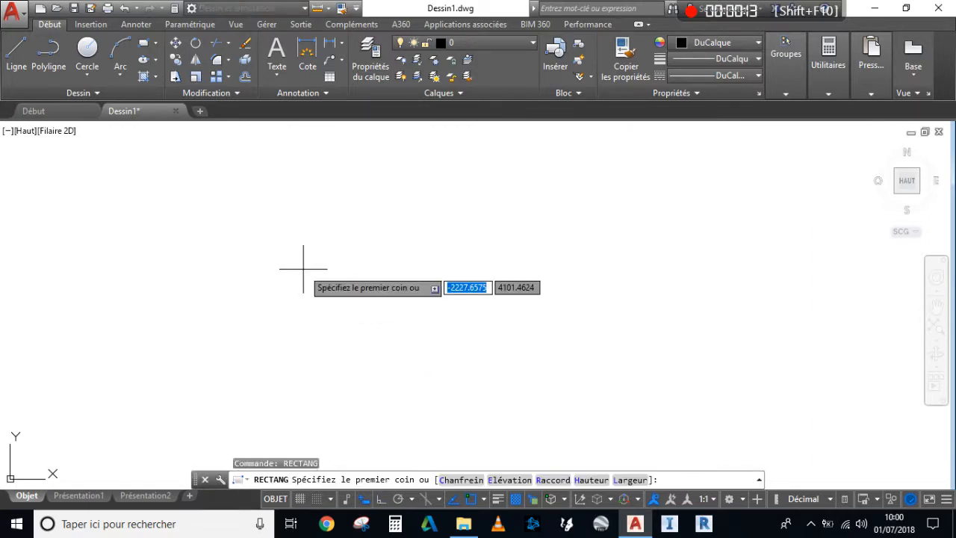
pyautogui.click(234, 341)
pyautogui.click(454, 205)
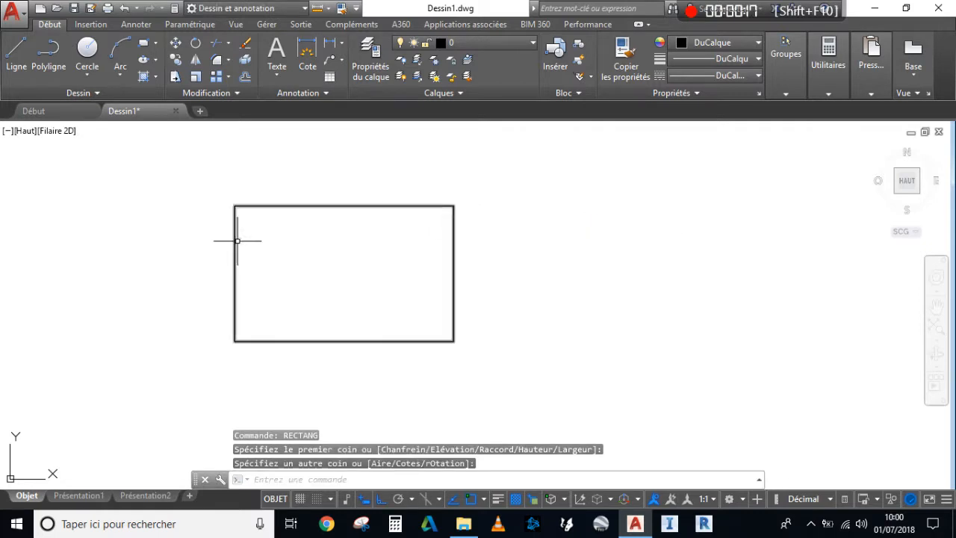
# Step: Turn Ortho off and move the rectangle up and to the left by its lower-left corner grip
pyautogui.moveTo(235, 239); pyautogui.dragTo(356, 279, button='middle')
pyautogui.click(397, 275)
pyautogui.click(271, 188)
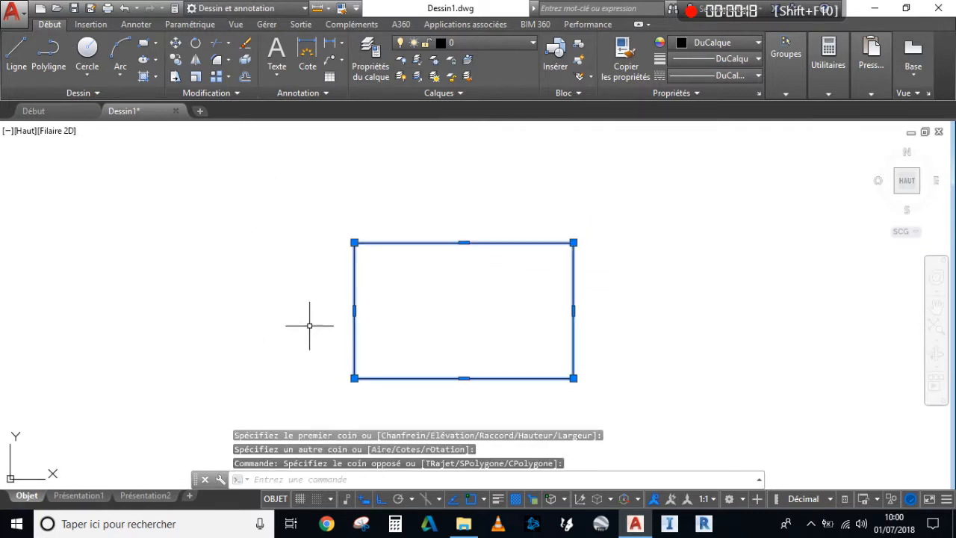
pyautogui.moveTo(310, 326); pyautogui.dragTo(311, 292, button='middle')
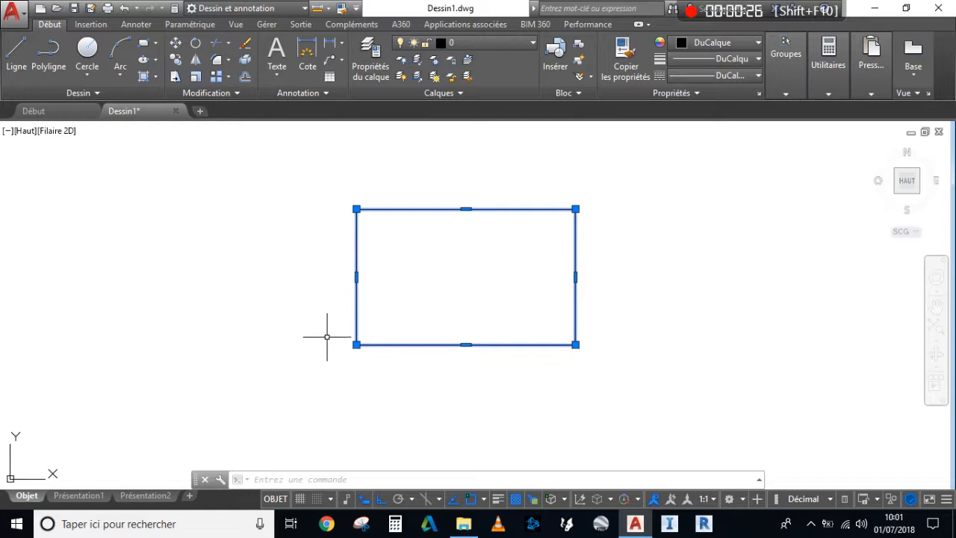
pyautogui.click(357, 344)
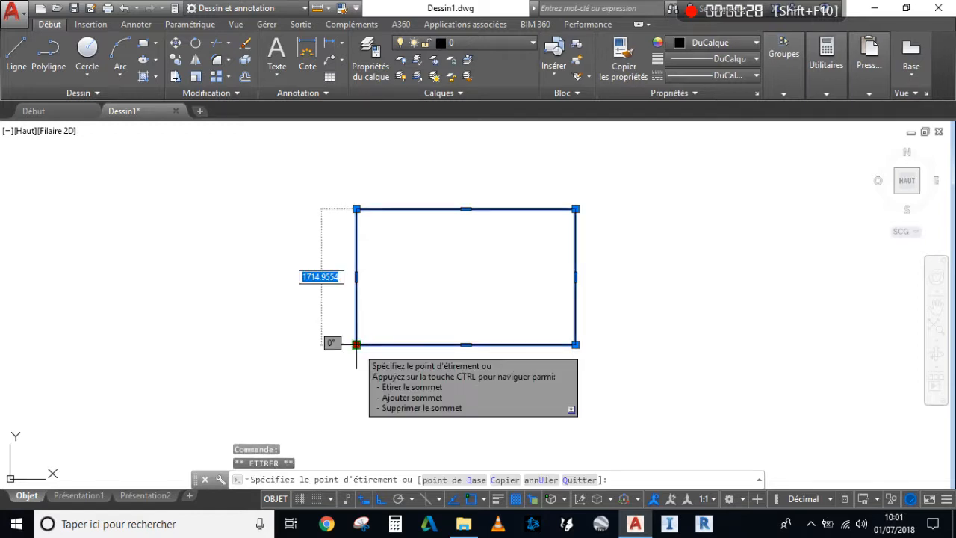
pyautogui.press('space')
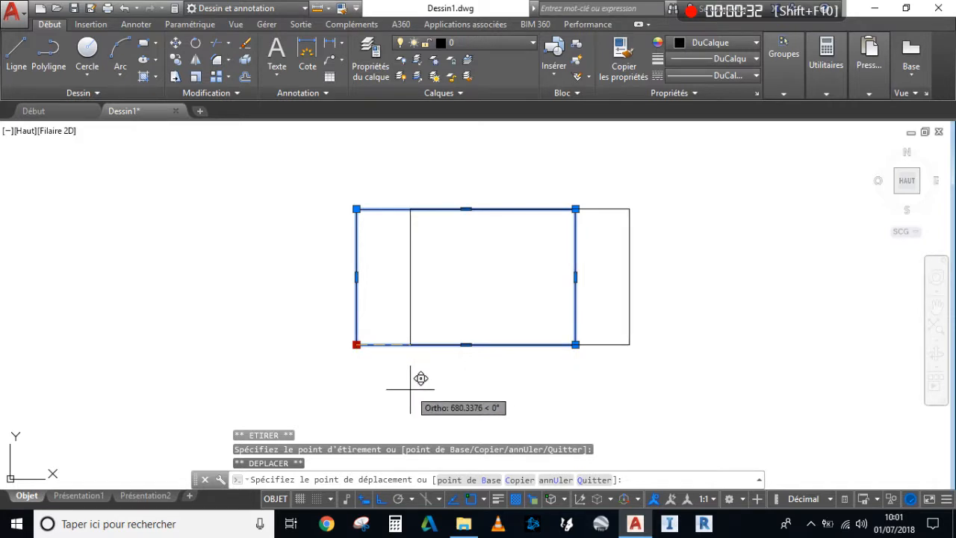
pyautogui.press('F8')
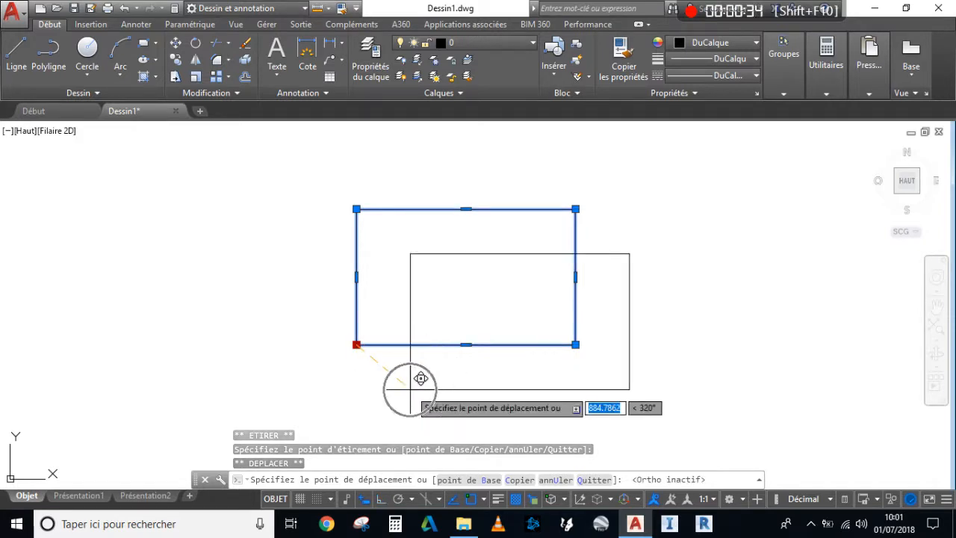
pyautogui.scroll(-2, 423, 377)
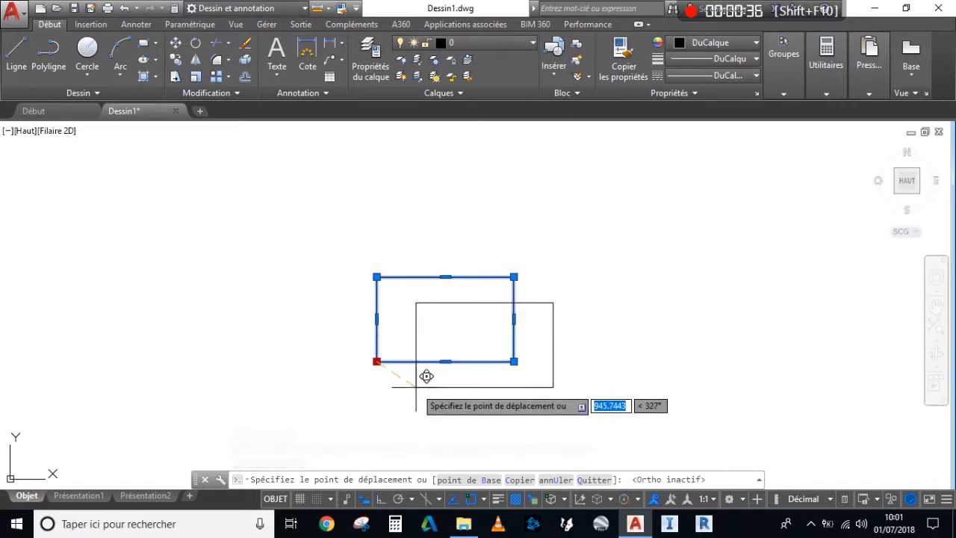
pyautogui.click(193, 274)
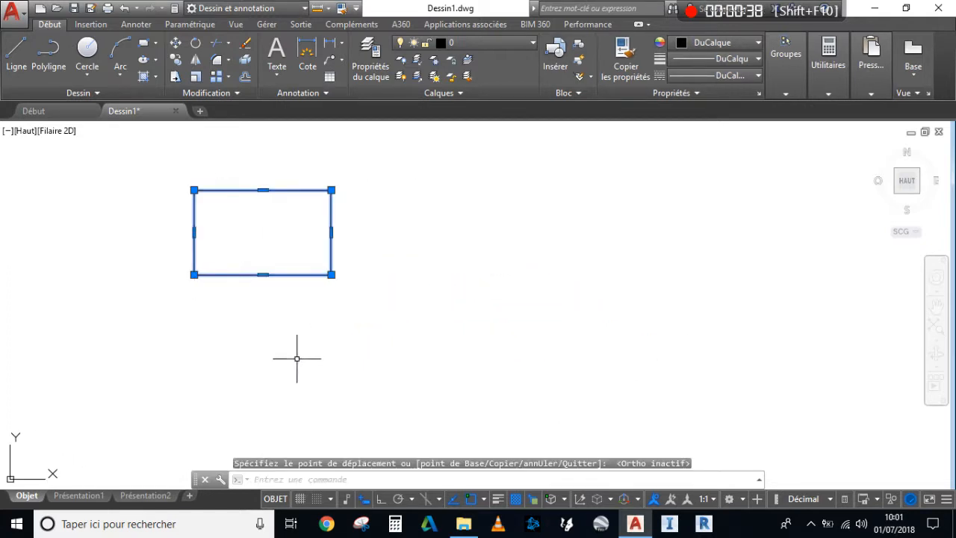
pyautogui.press('Escape')
# Step: Place six copies of the rectangle around the original, using grip Move in multiple mode from its lower-left corner
pyautogui.click(229, 310)
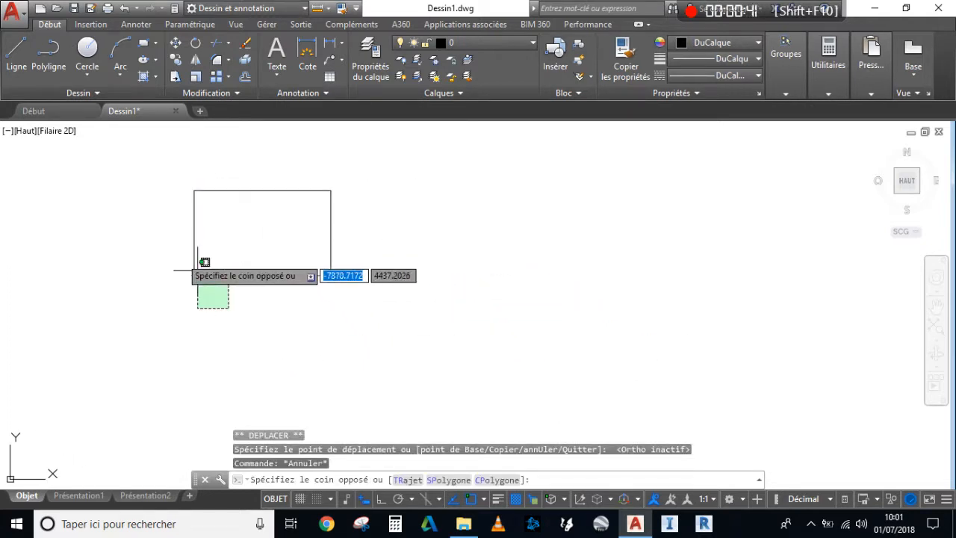
pyautogui.click(196, 272)
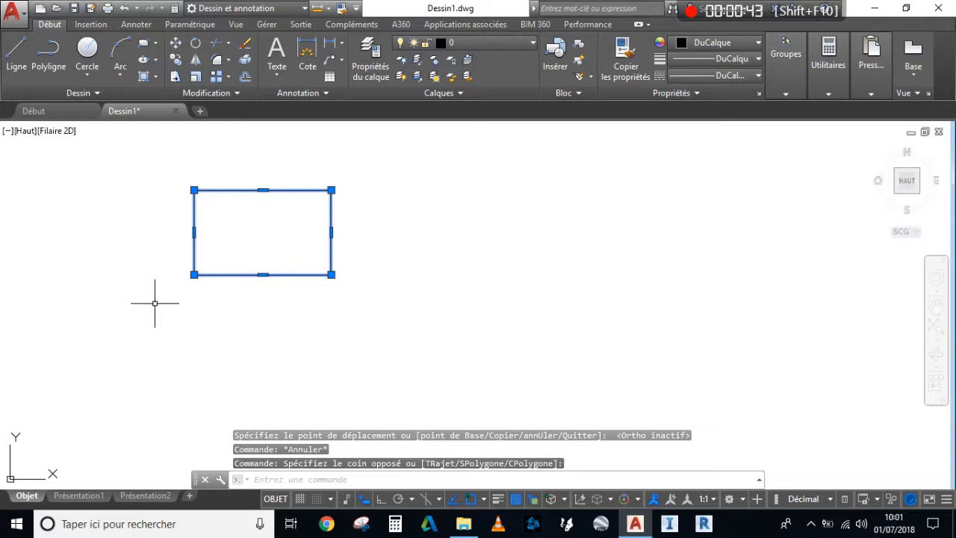
pyautogui.click(193, 274)
pyautogui.press('space')
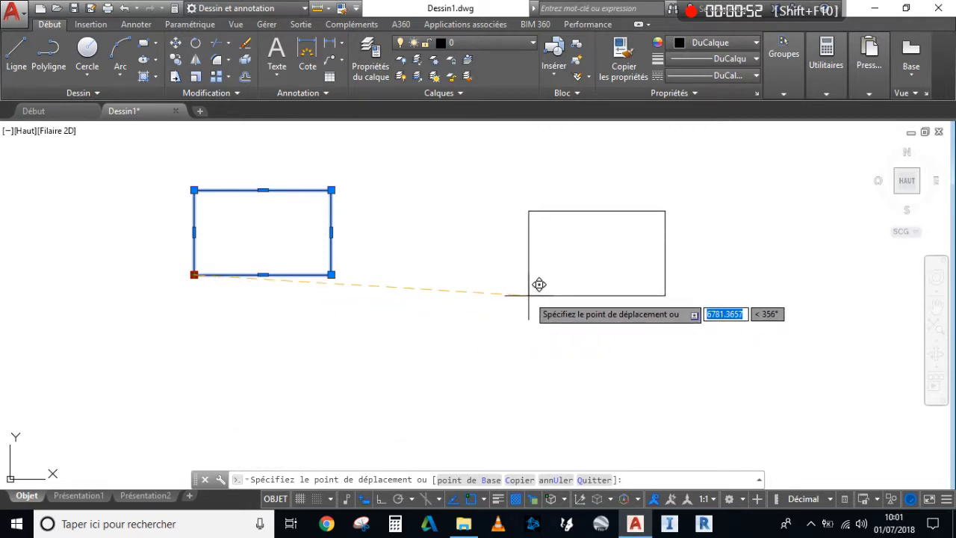
pyautogui.keyDown('ctrl'); pyautogui.click(529, 295); pyautogui.keyUp('ctrl')
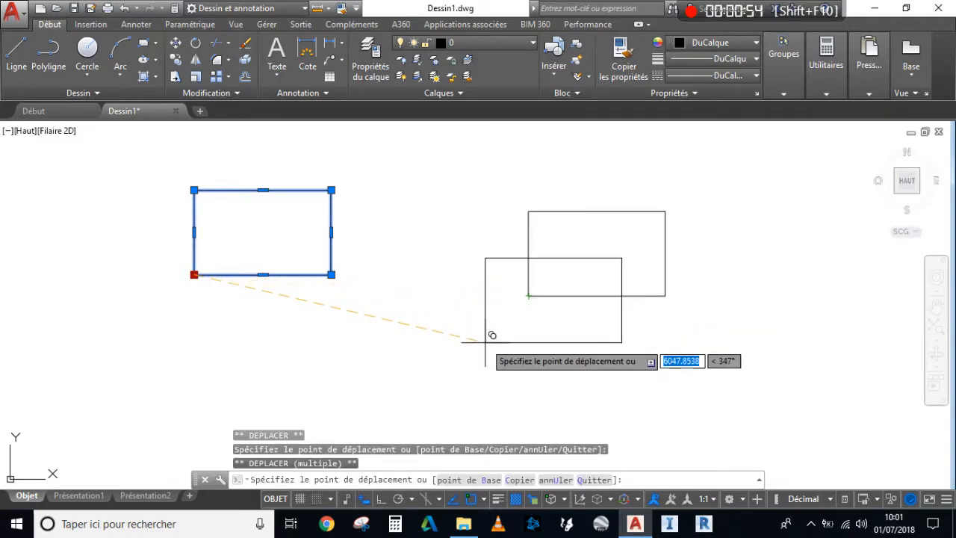
pyautogui.scroll(-2, 485, 342)
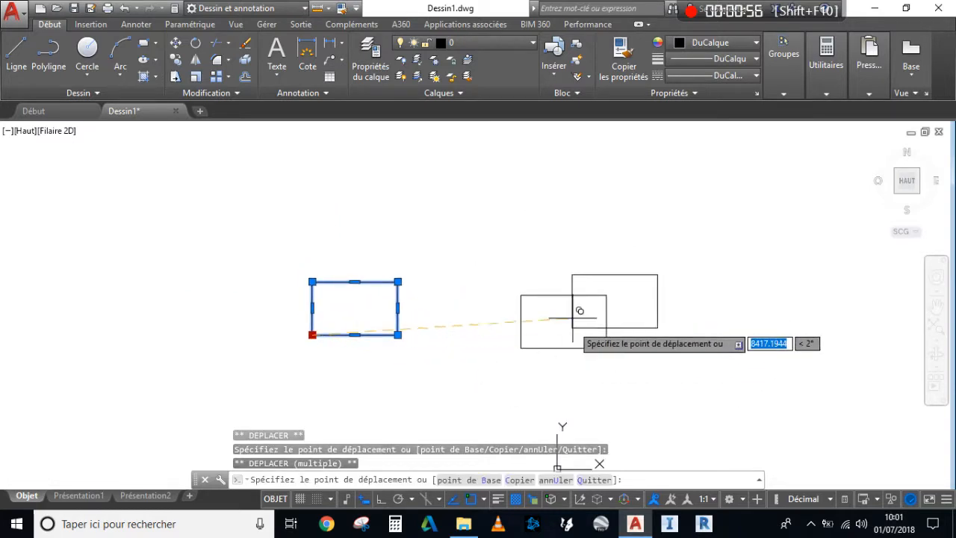
pyautogui.click(484, 228)
pyautogui.click(341, 202)
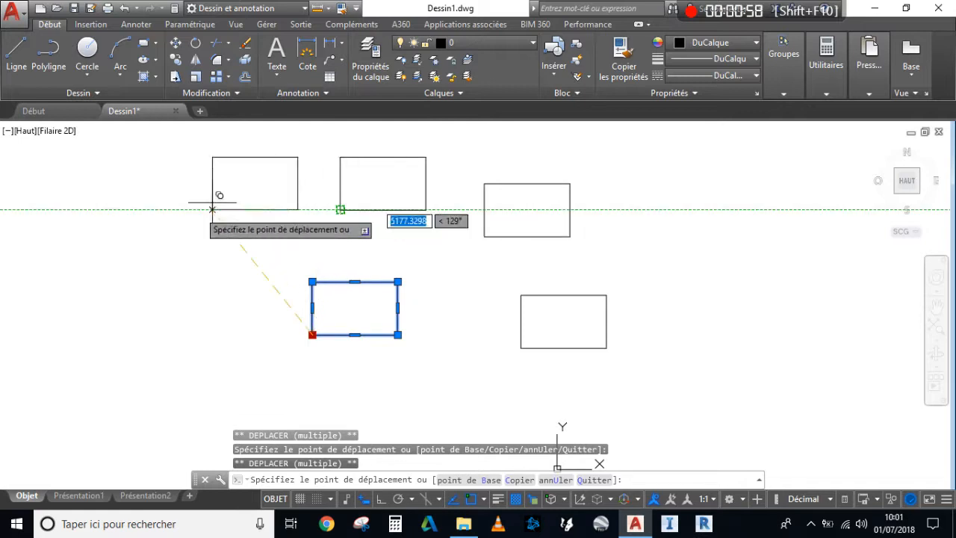
pyautogui.click(175, 289)
pyautogui.click(174, 392)
pyautogui.click(387, 413)
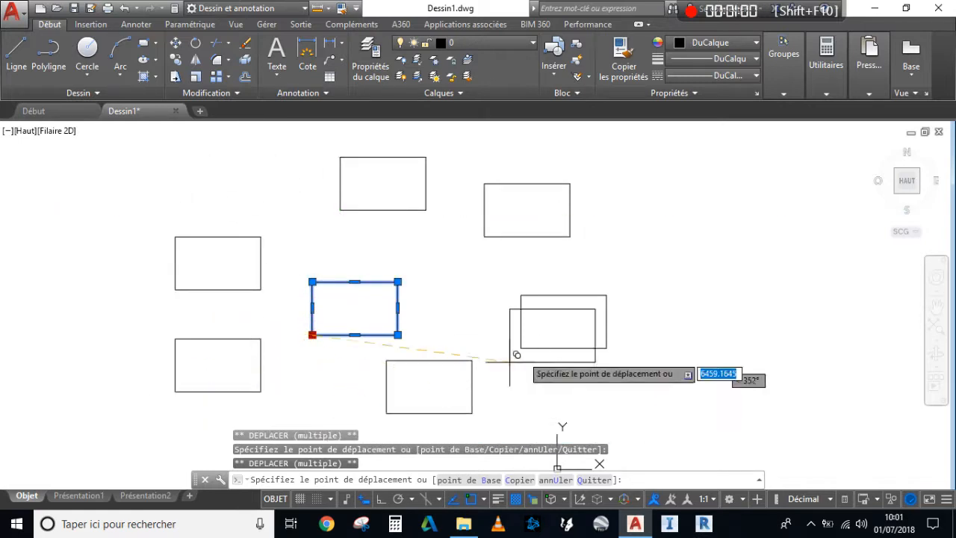
pyautogui.press('Escape')
# Step: Undo the six grip copies, leaving only the original rectangle
pyautogui.moveTo(420, 301); pyautogui.dragTo(522, 272, button='middle')
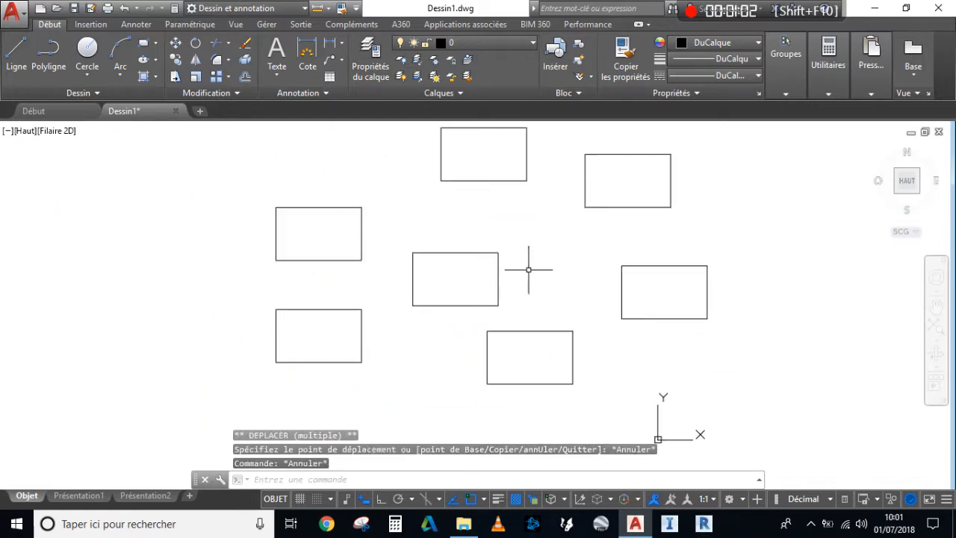
pyautogui.hotkey('ctrl', 'z')
pyautogui.hotkey('ctrl', 'z')
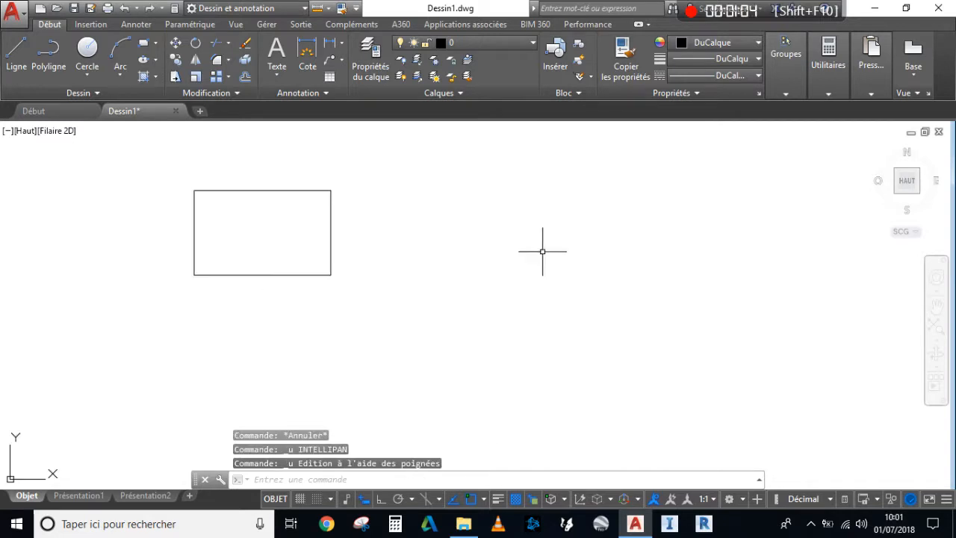
# Step: Rotate the rectangle by 45 degrees about its upper-left corner using grip Rotate
pyautogui.moveTo(403, 283); pyautogui.dragTo(575, 341, button='middle')
pyautogui.click(425, 279)
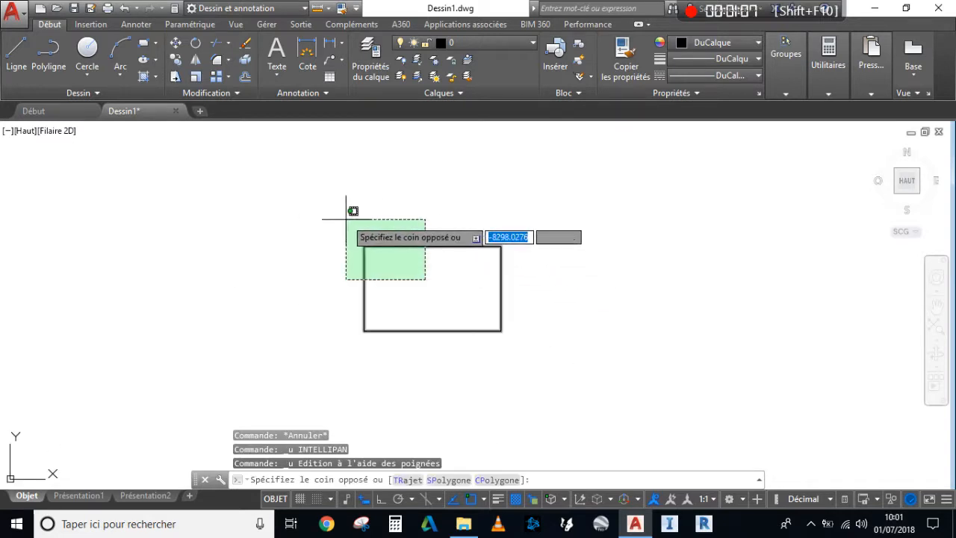
pyautogui.click(344, 212)
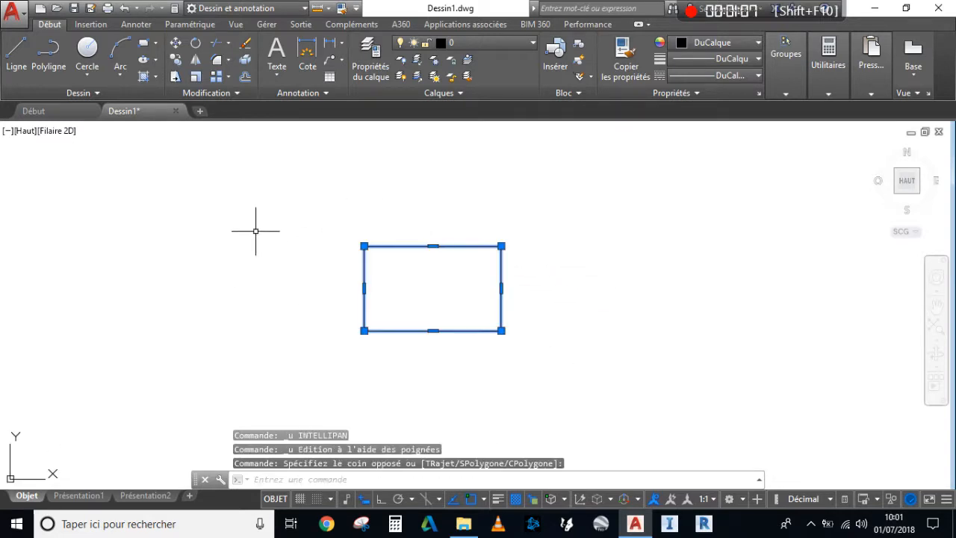
pyautogui.click(364, 245)
pyautogui.press('space')
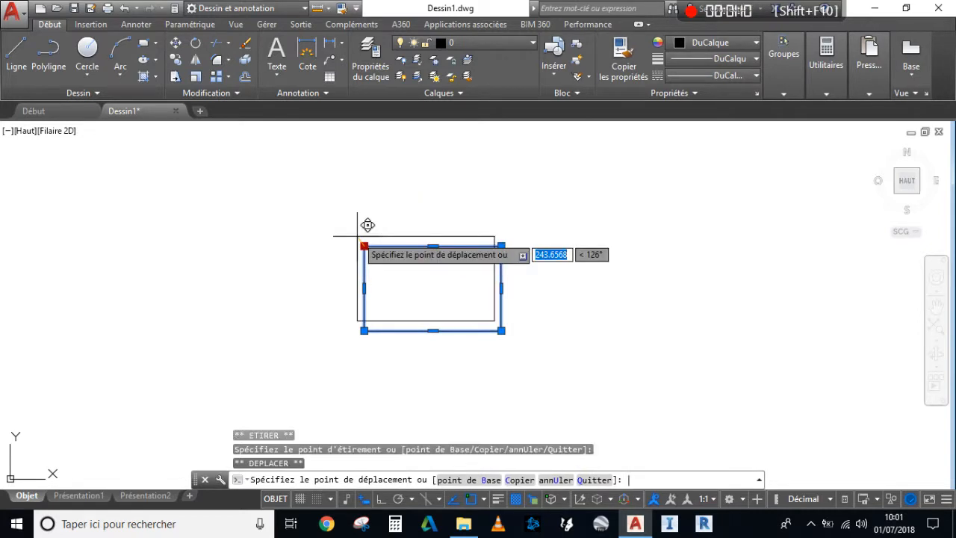
pyautogui.press('space')
pyautogui.scroll(-2, 347, 211)
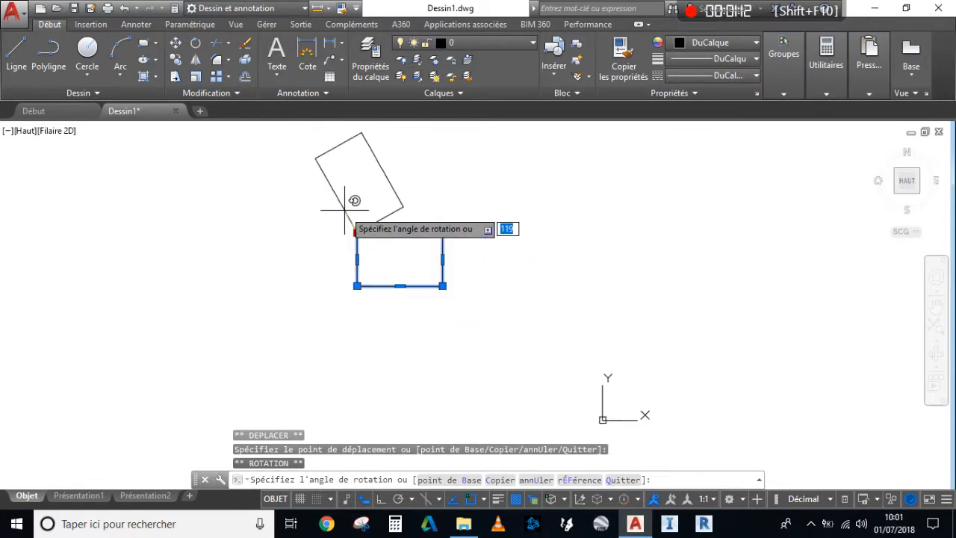
pyautogui.moveTo(345, 210); pyautogui.dragTo(383, 261, button='middle')
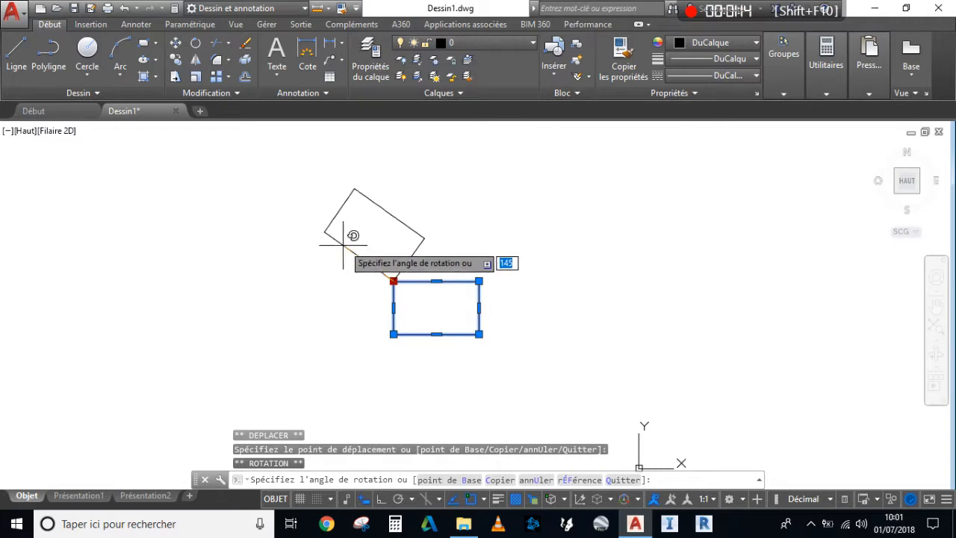
pyautogui.scroll(2, 355, 255)
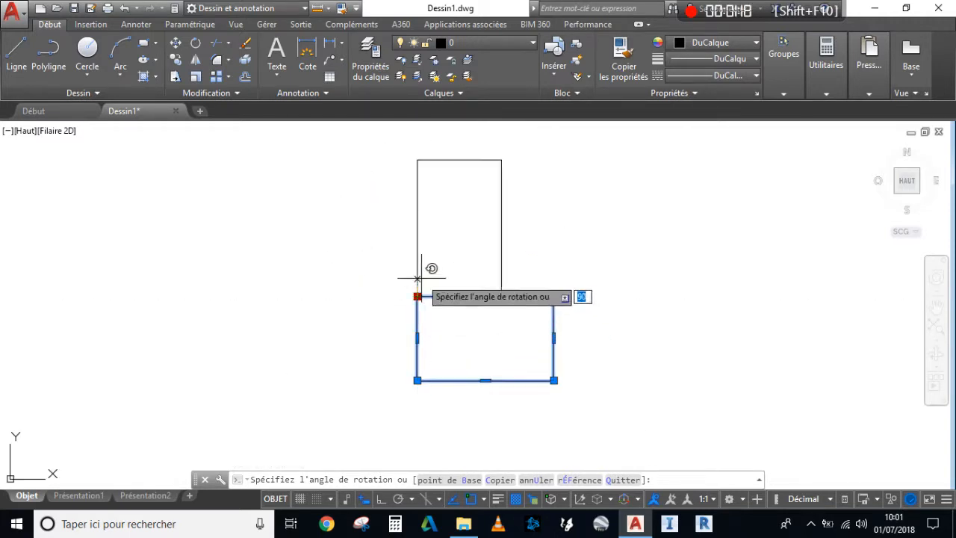
pyautogui.scroll(-3, 396, 274)
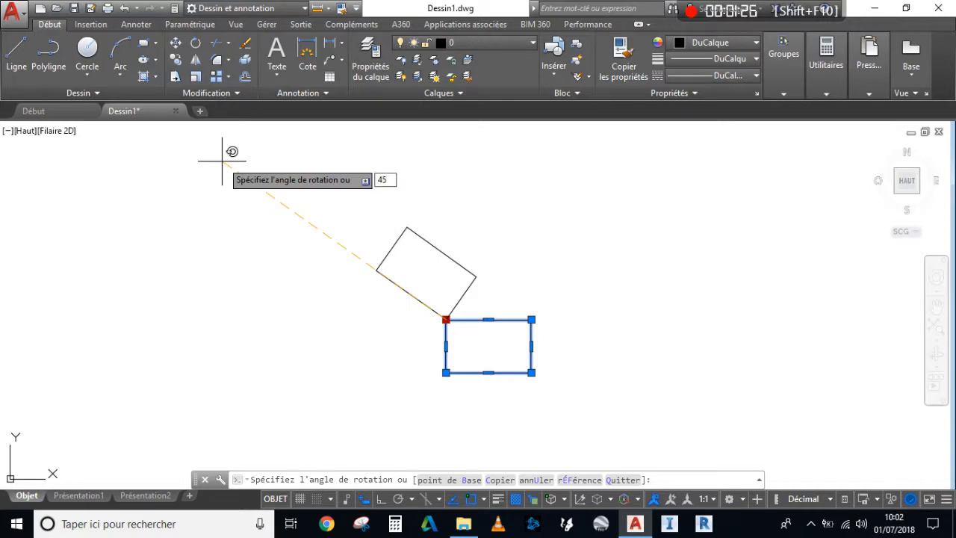
pyautogui.press('Return')
pyautogui.press('Escape')
pyautogui.scroll(3, 433, 334)
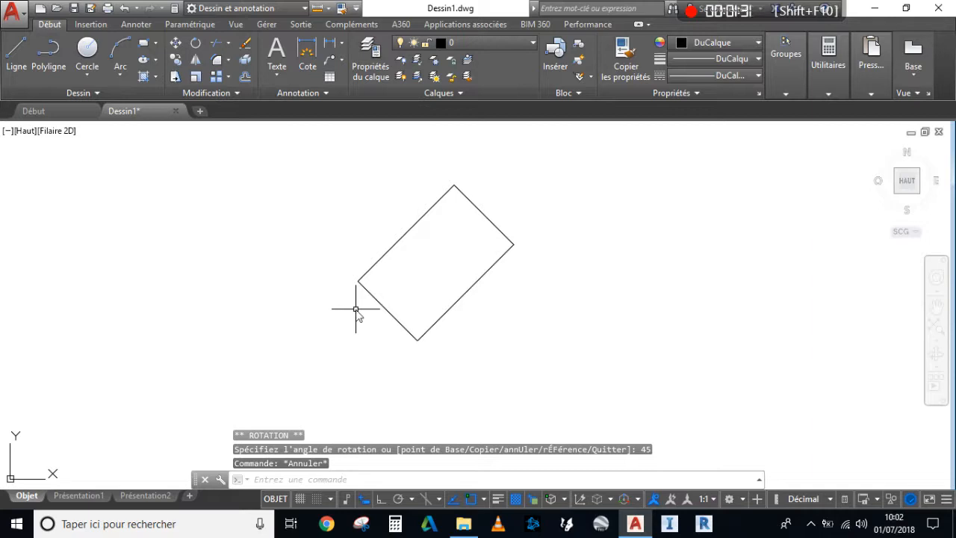
# Step: Check the angle type and rotation direction in the drawing units settings without changing them
pyautogui.write('un')
pyautogui.press('Return')
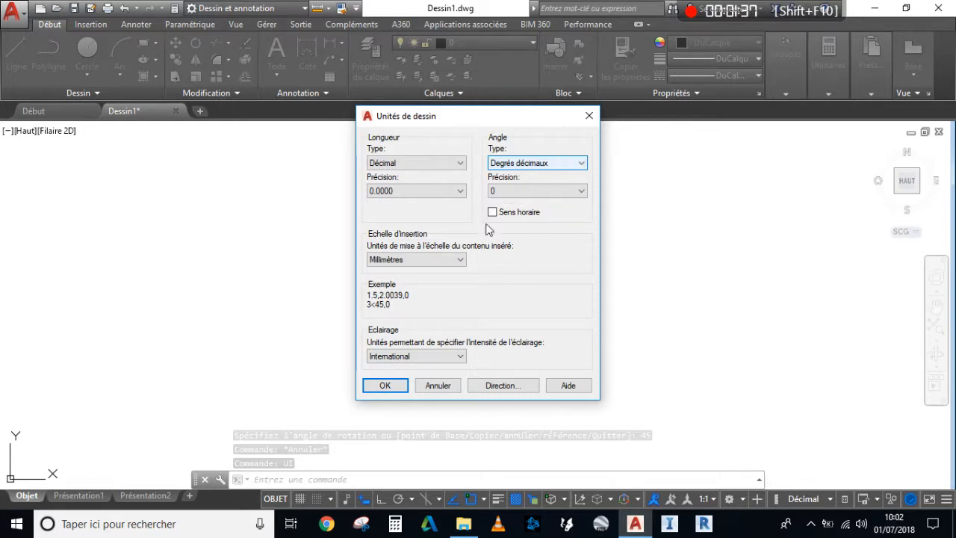
pyautogui.click(438, 386)
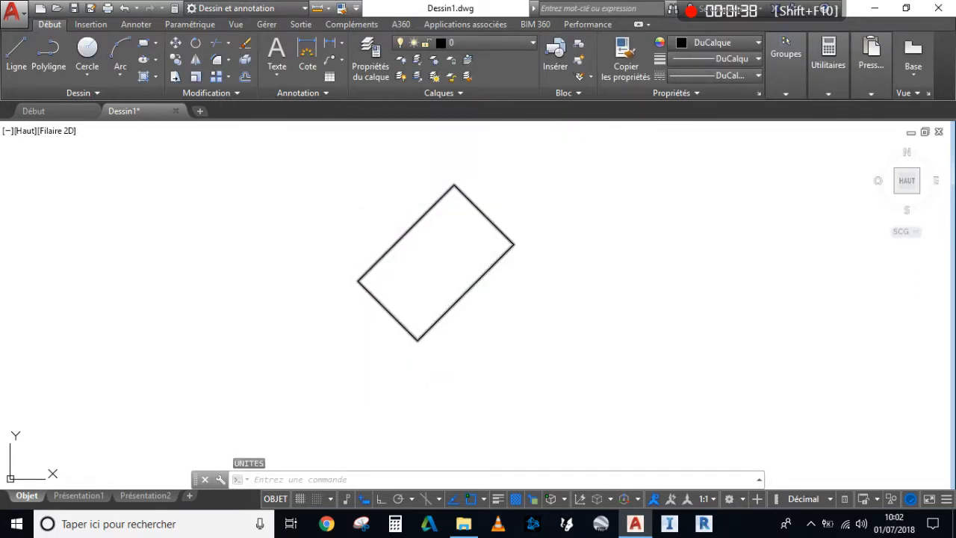
# Step: Rotate the tilted rectangle by -45 degrees about its leftmost corner using grip Rotate
pyautogui.click(427, 269)
pyautogui.click(354, 227)
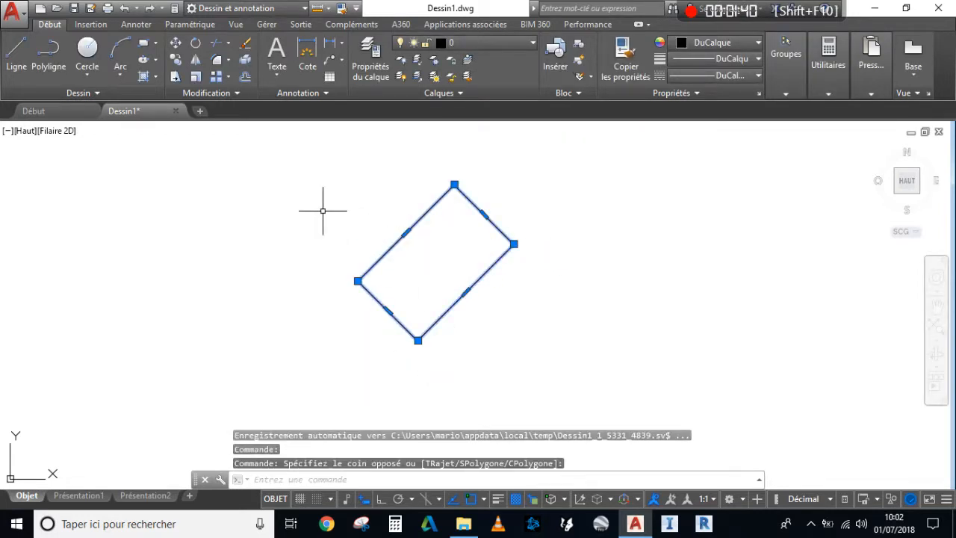
pyautogui.click(358, 281)
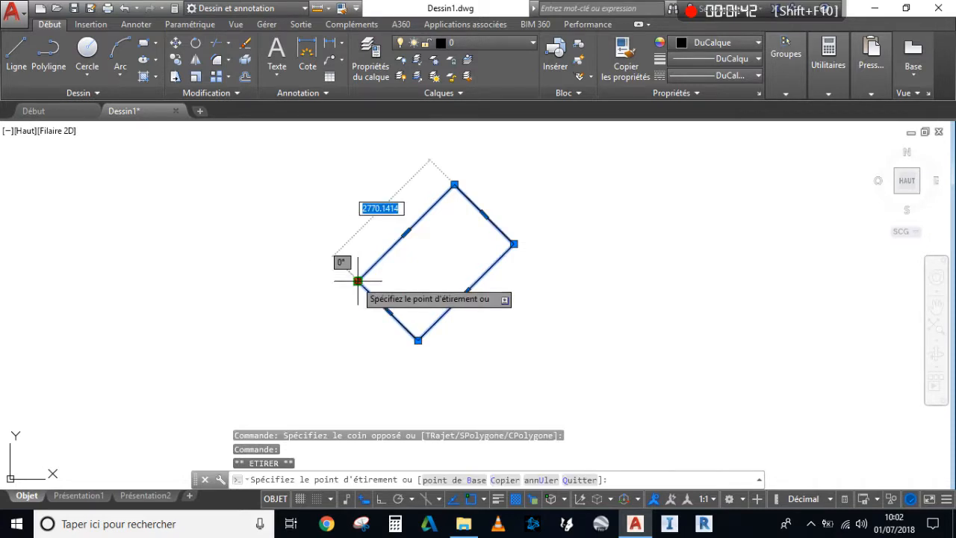
pyautogui.press('space')
pyautogui.press('space')
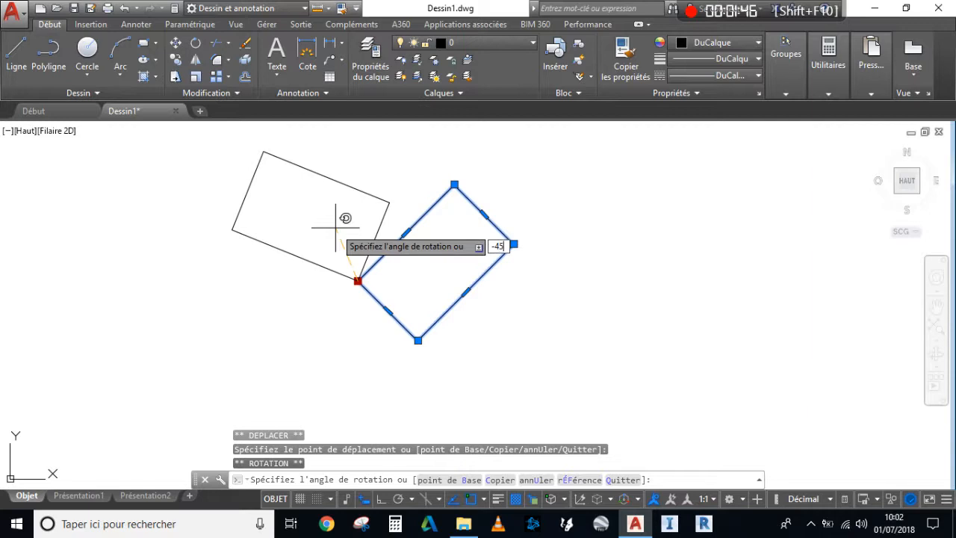
pyautogui.press('Return')
pyautogui.press('Escape')
pyautogui.moveTo(379, 320)
pyautogui.mouseDown(button='middle')
pyautogui.moveTo(427, 282)
pyautogui.moveTo(419, 277)
pyautogui.mouseUp(button='middle')
pyautogui.scroll(2, 427, 281)
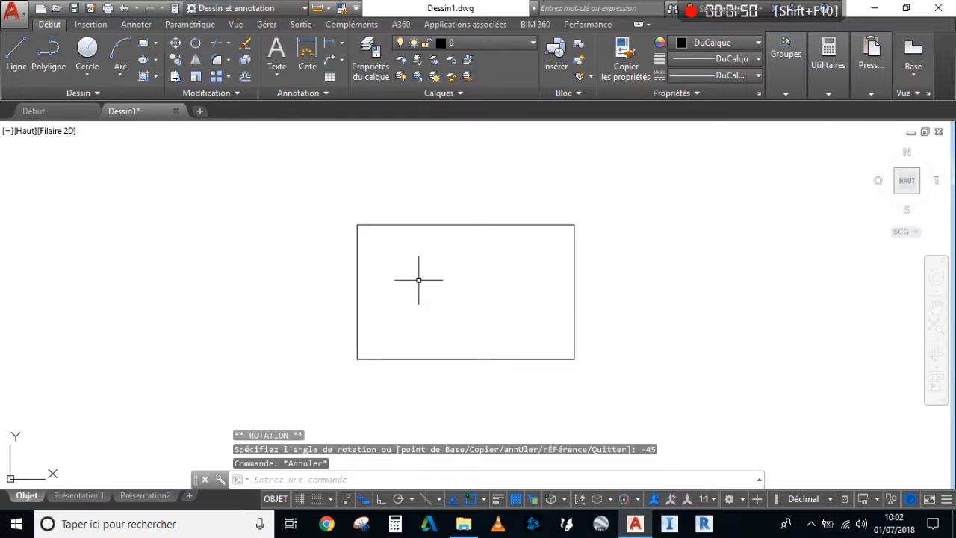
# Step: Scale the rectangle by a factor of 2 about its upper-left corner using grip Scale
pyautogui.moveTo(414, 271); pyautogui.dragTo(292, 182)
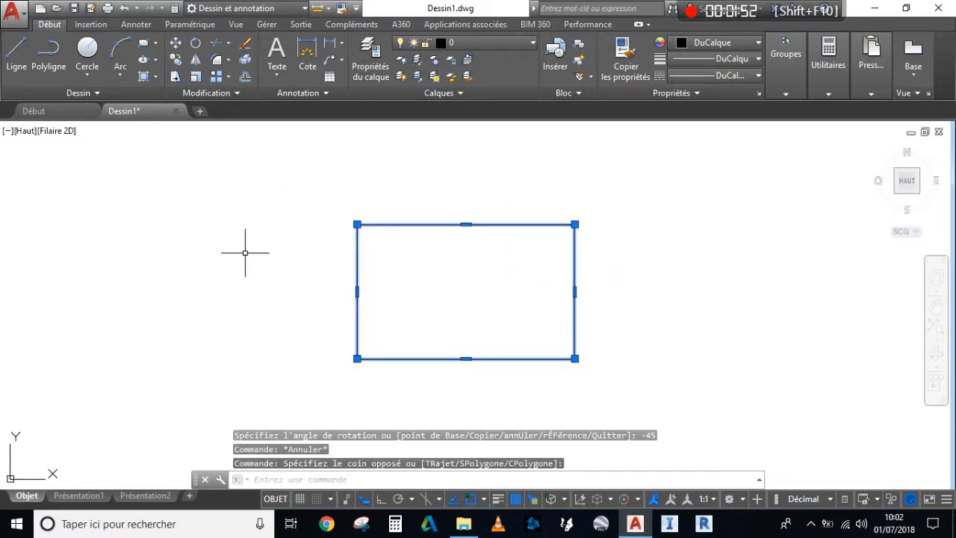
pyautogui.click(357, 224)
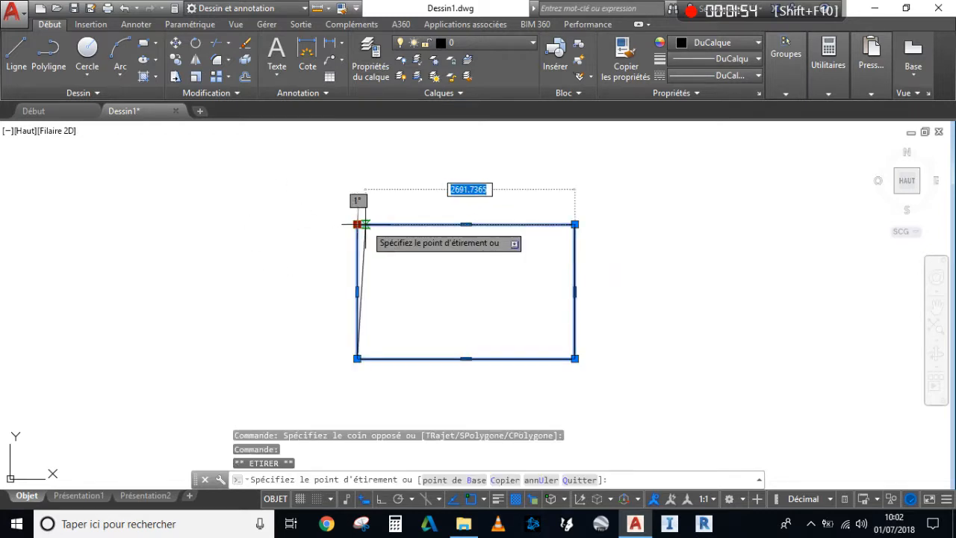
pyautogui.press('space')
pyautogui.press('space')
pyautogui.press('space')
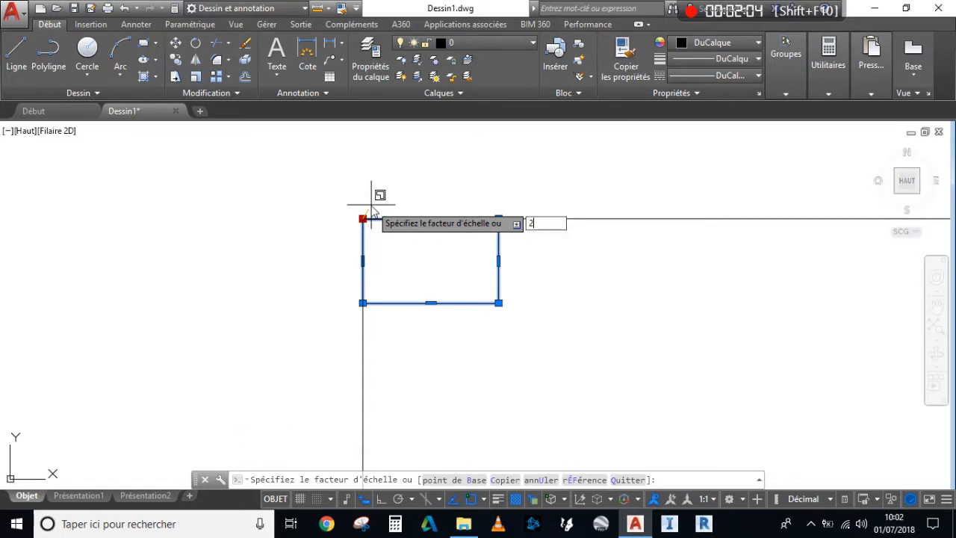
pyautogui.press('Return')
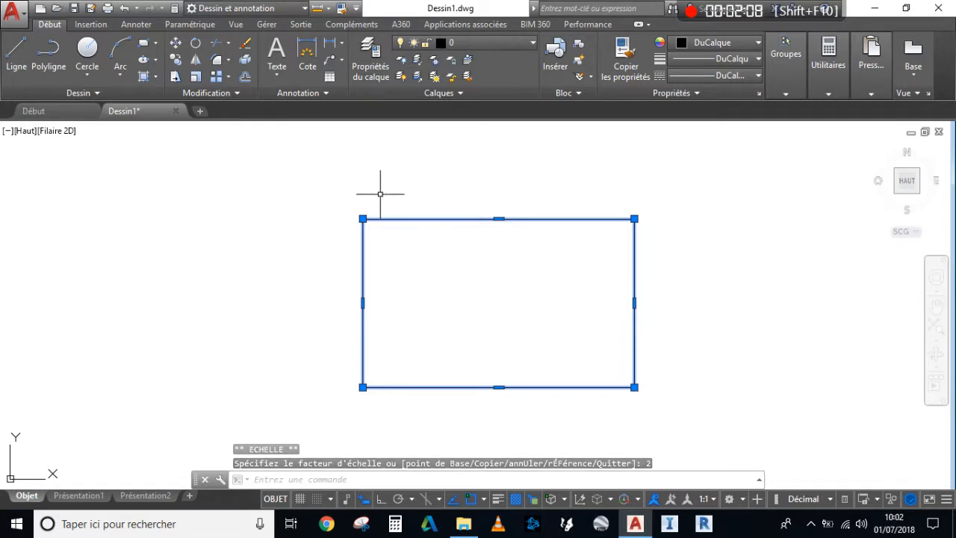
# Step: Scale the rectangle by a factor of .5 about its upper-left corner using grip Scale, and clear the selection
pyautogui.click(362, 218)
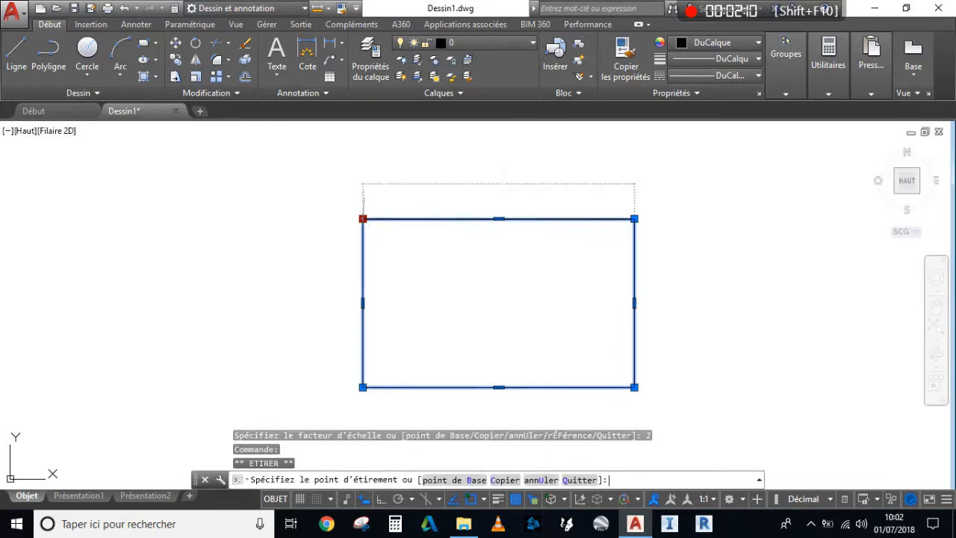
pyautogui.press('space')
pyautogui.press('space')
pyautogui.press('space')
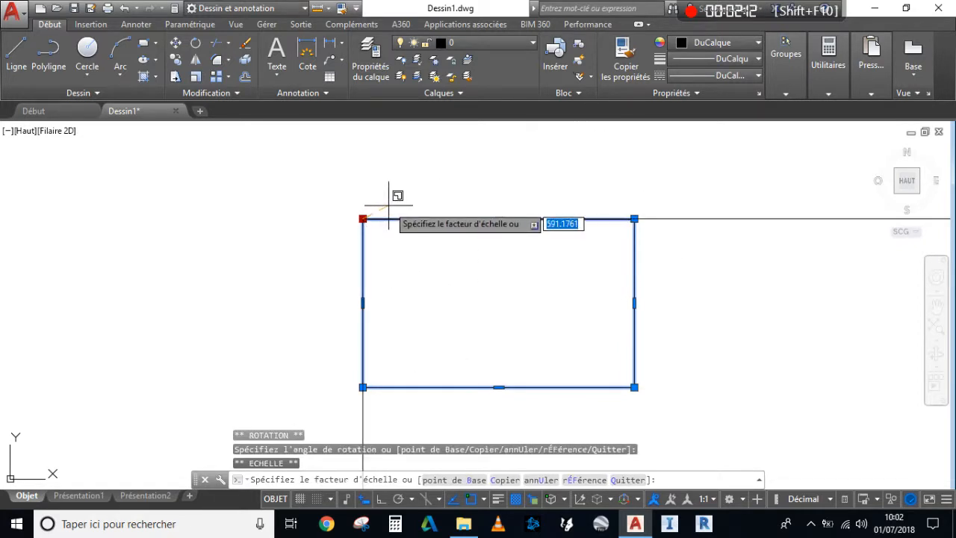
pyautogui.press('Return')
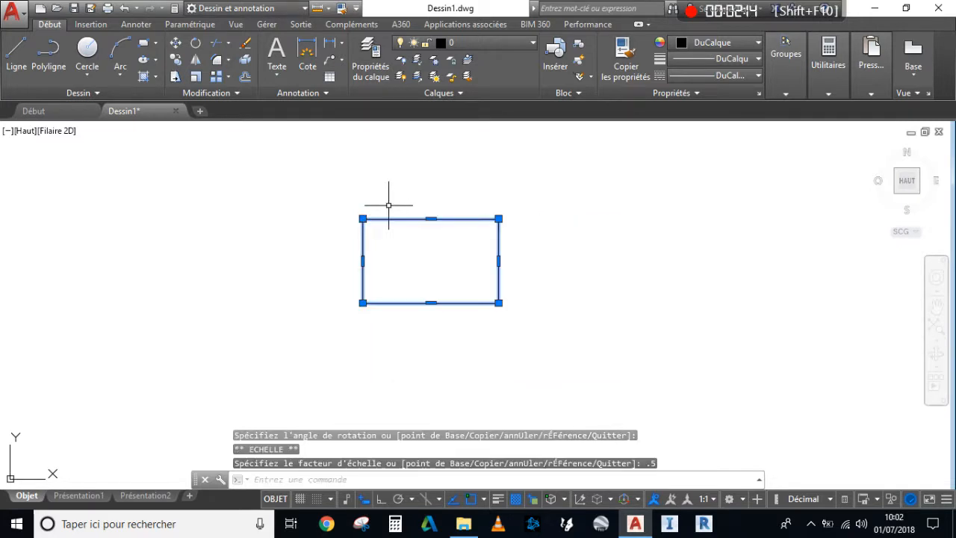
pyautogui.press('Escape')
pyautogui.scroll(2, 376, 235)
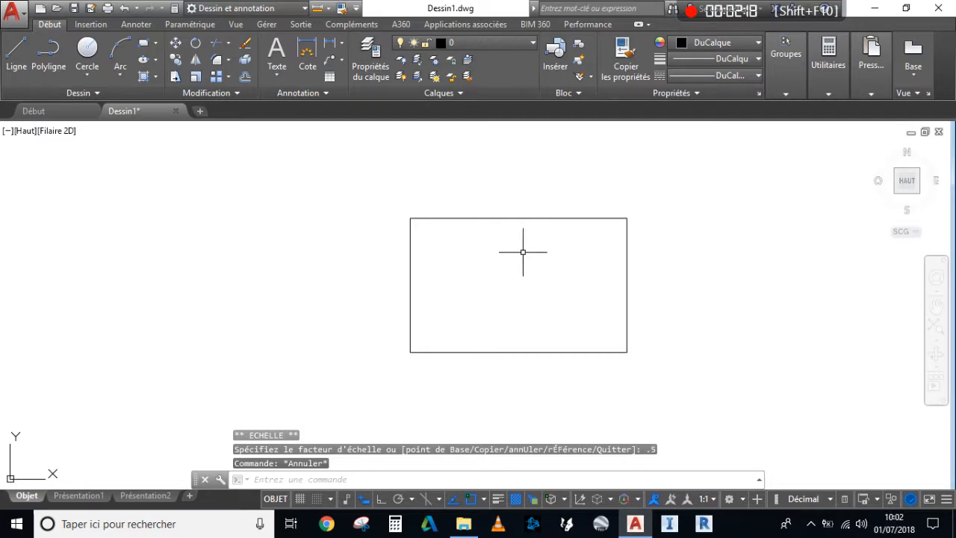
# Step: Mirror a copy of the rectangle across a horizontal axis above it using grip Mirror with a new base point, keeping the original
pyautogui.click(467, 245)
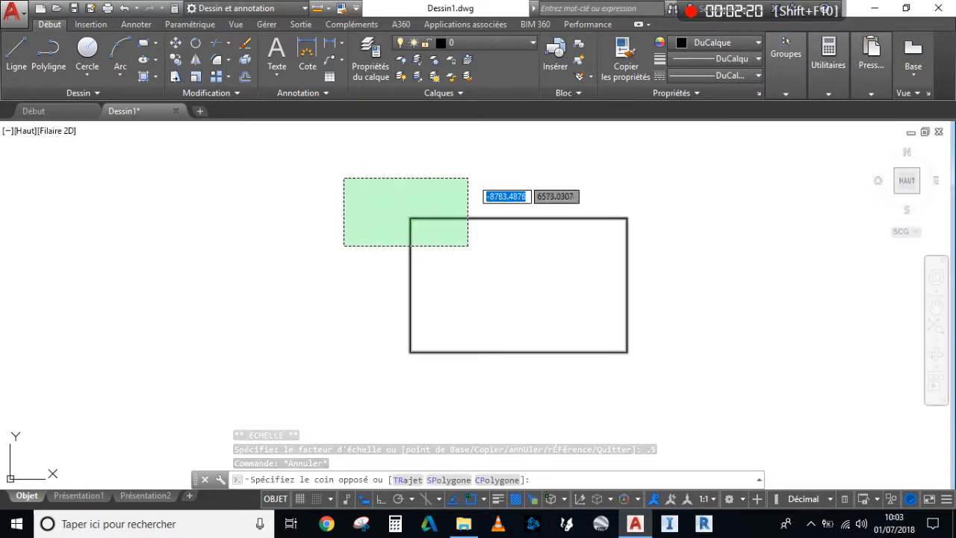
pyautogui.click(343, 179)
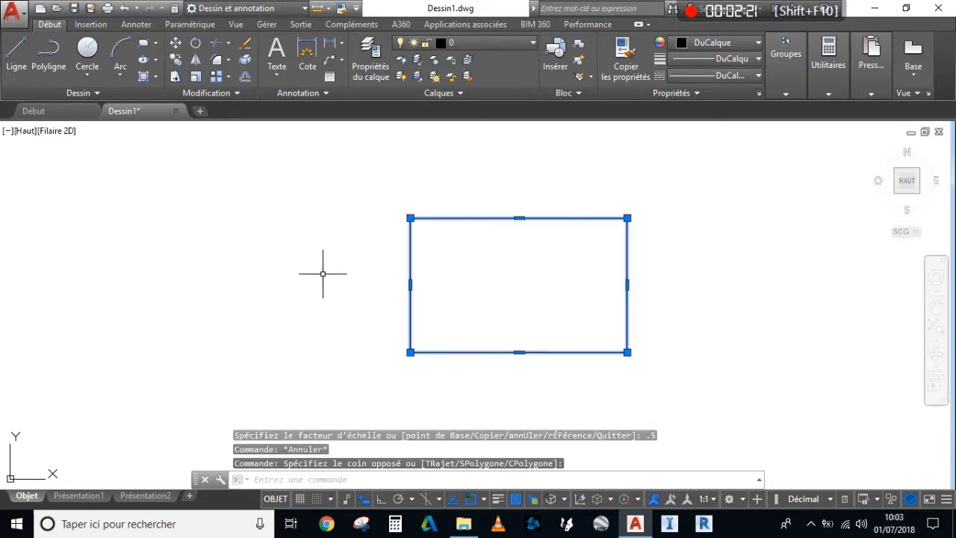
pyautogui.click(410, 217)
pyautogui.press('space')
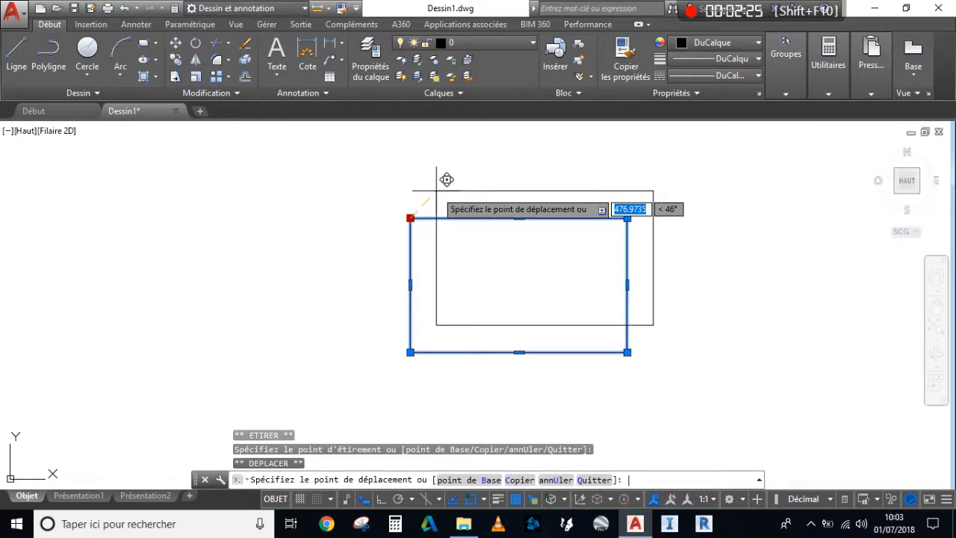
pyautogui.press('space')
pyautogui.press('space')
pyautogui.press('space')
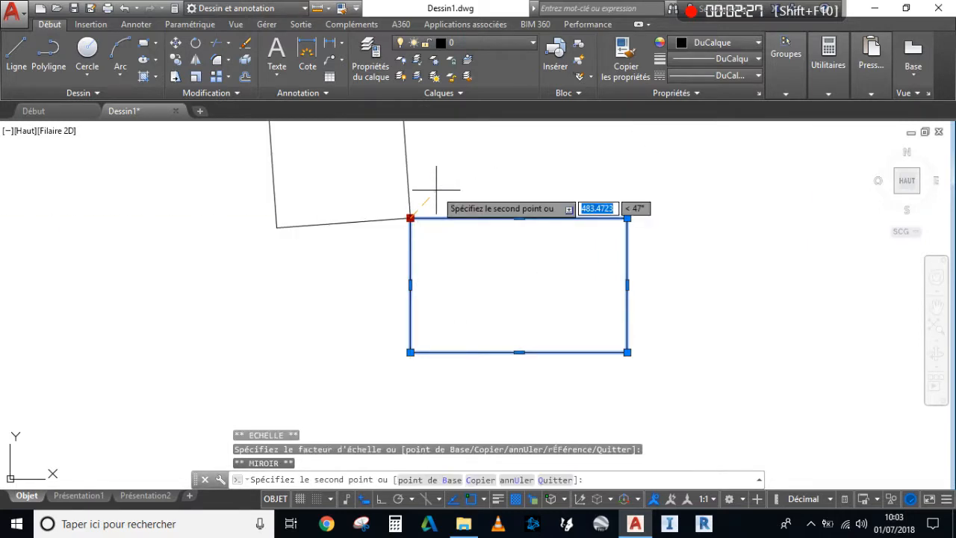
pyautogui.scroll(-3, 436, 190)
pyautogui.moveTo(436, 190)
pyautogui.mouseDown(button='middle')
pyautogui.moveTo(401, 226)
pyautogui.moveTo(384, 264)
pyautogui.mouseUp(button='middle')
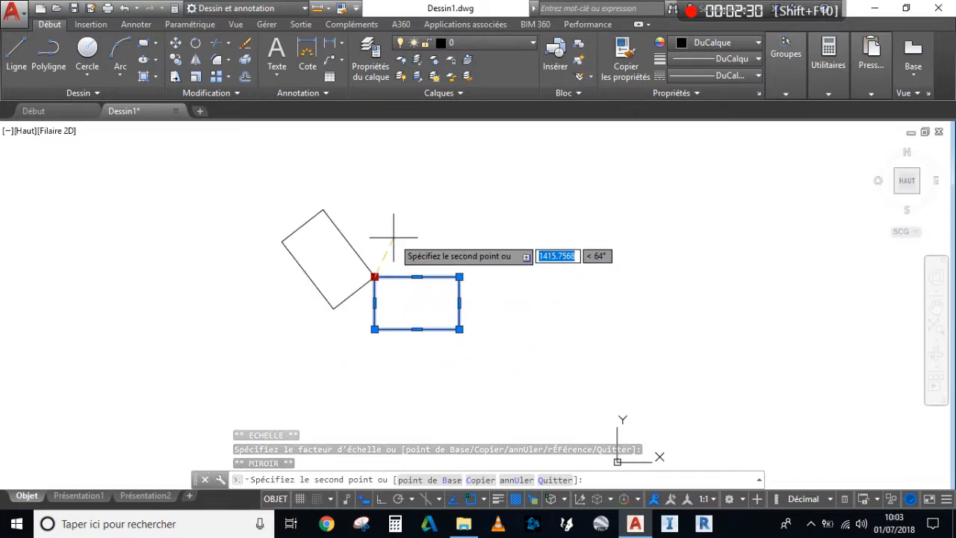
pyautogui.scroll(4, 452, 195)
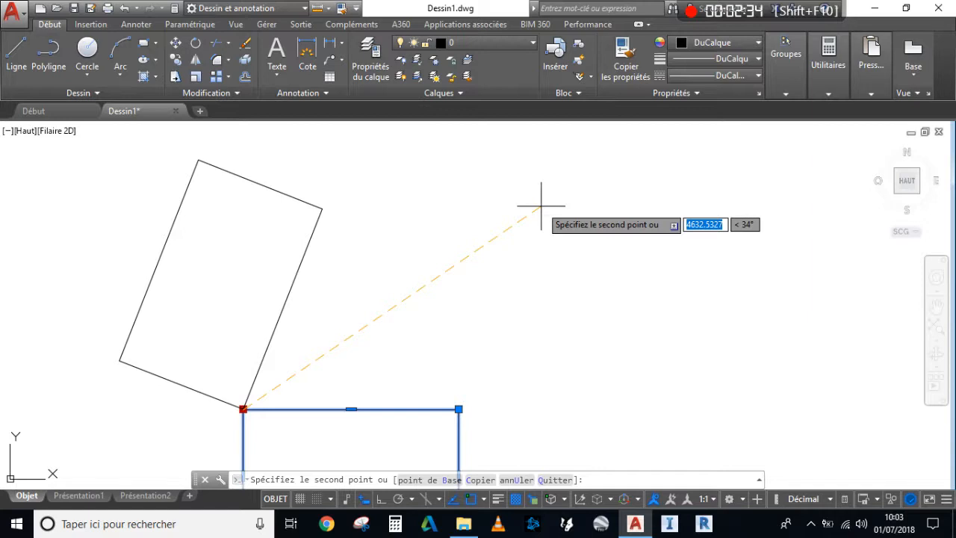
pyautogui.scroll(-4, 541, 205)
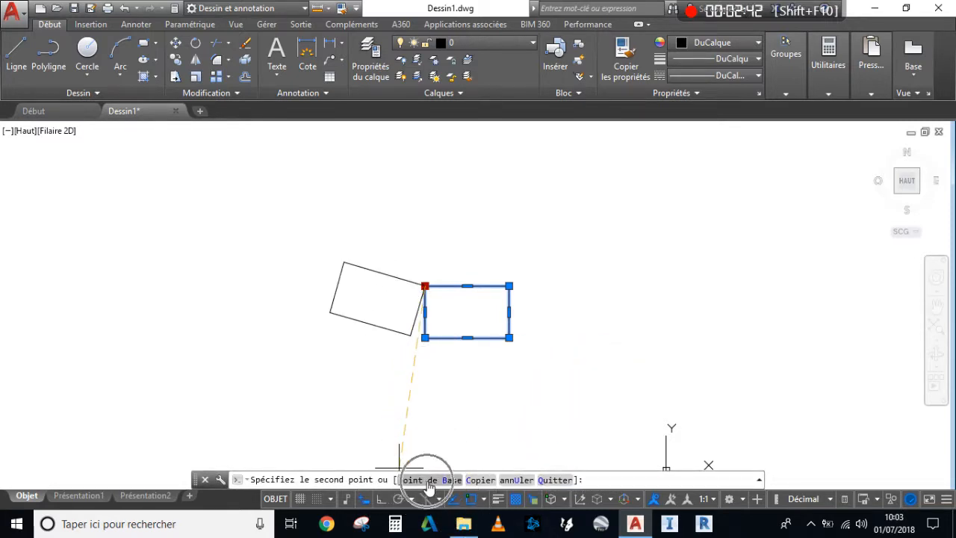
pyautogui.click(429, 482)
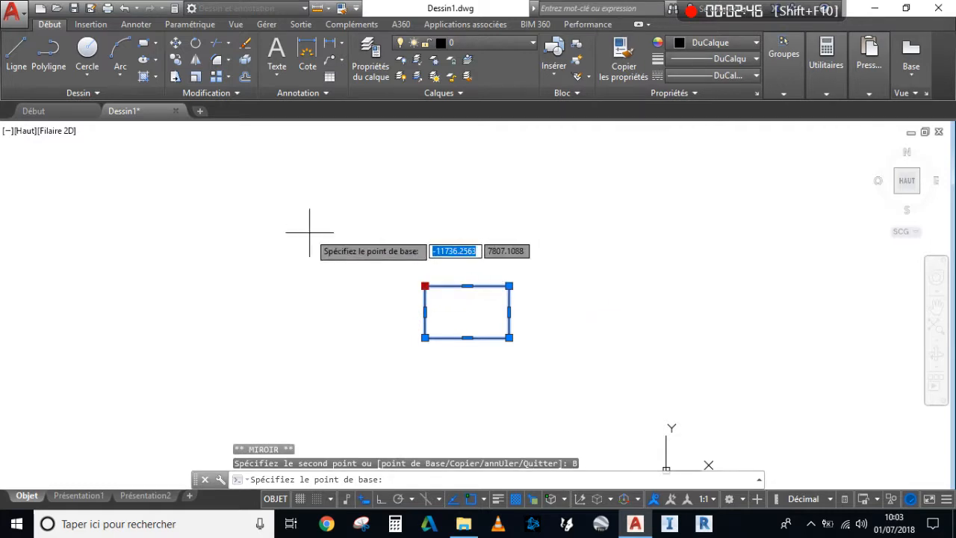
pyautogui.click(282, 237)
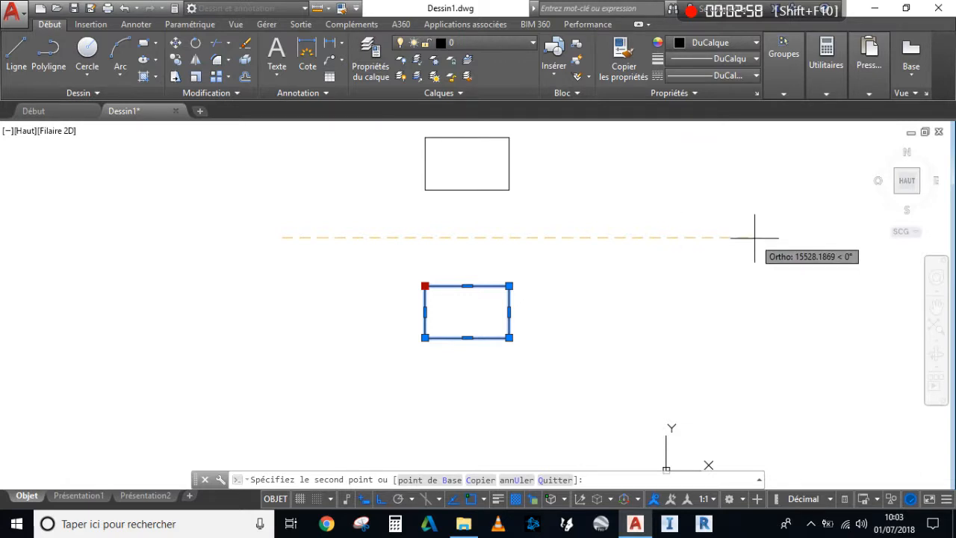
pyautogui.keyDown('ctrl'); pyautogui.click(753, 238); pyautogui.keyUp('ctrl')
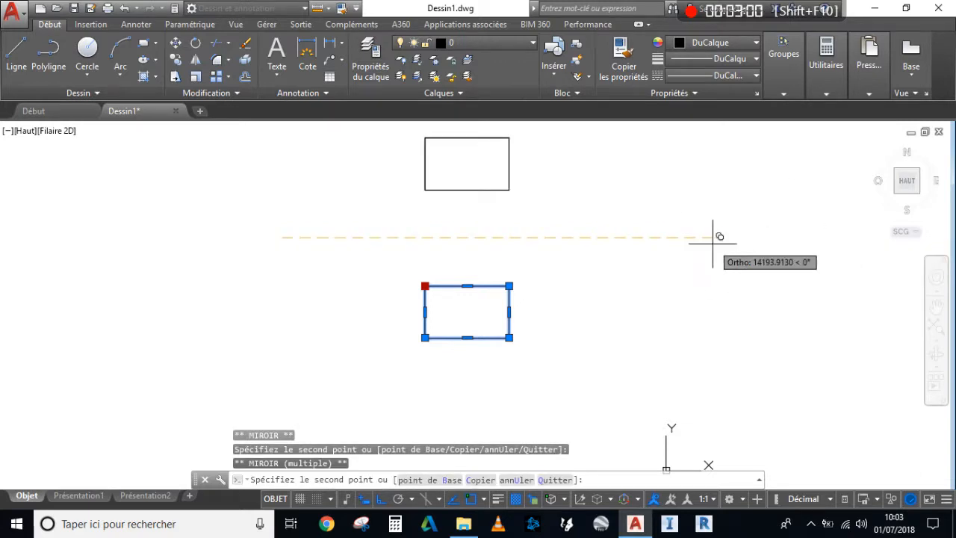
pyautogui.press('Escape')
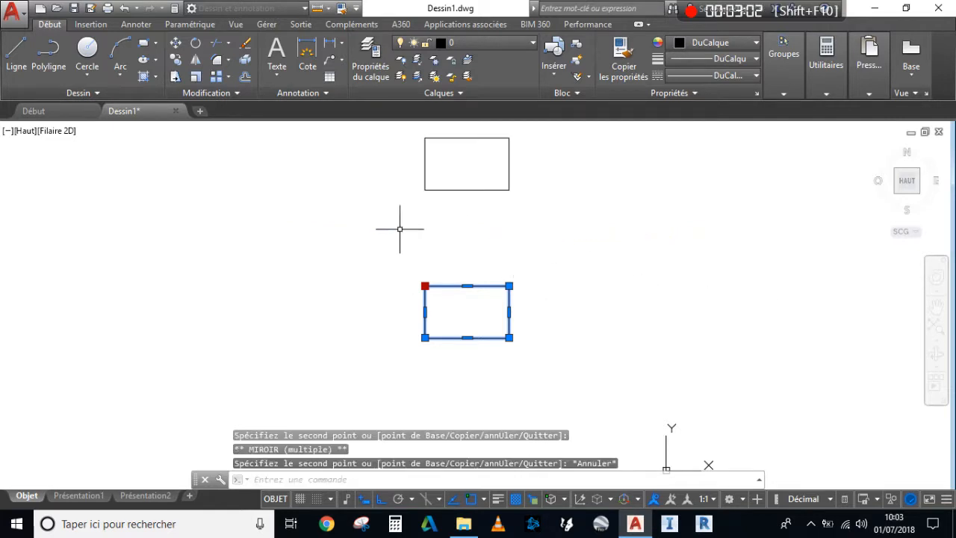
pyautogui.press('Escape')
pyautogui.moveTo(405, 229); pyautogui.dragTo(381, 256, button='middle')
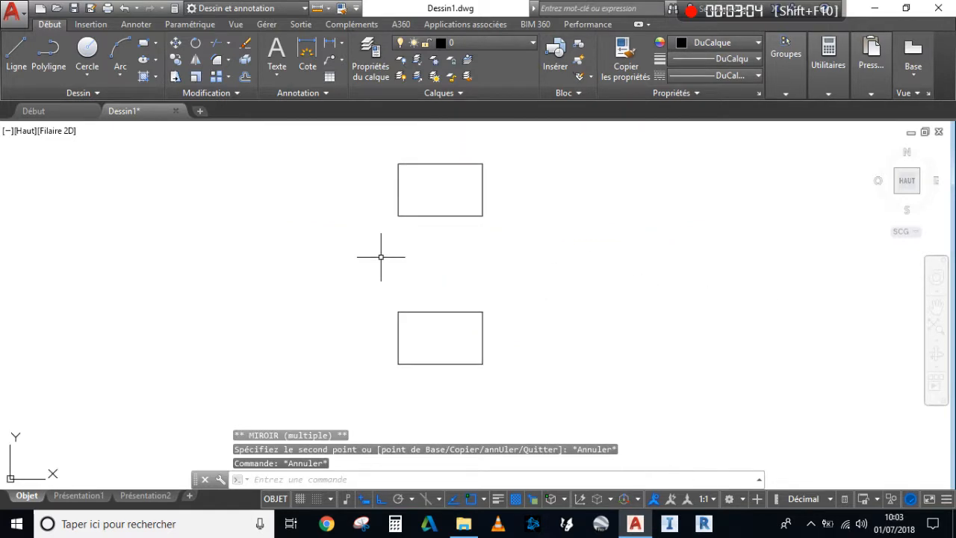
# Step: Delete the lower of the two rectangles
pyautogui.click(508, 328)
pyautogui.click(457, 287)
pyautogui.press('Delete')
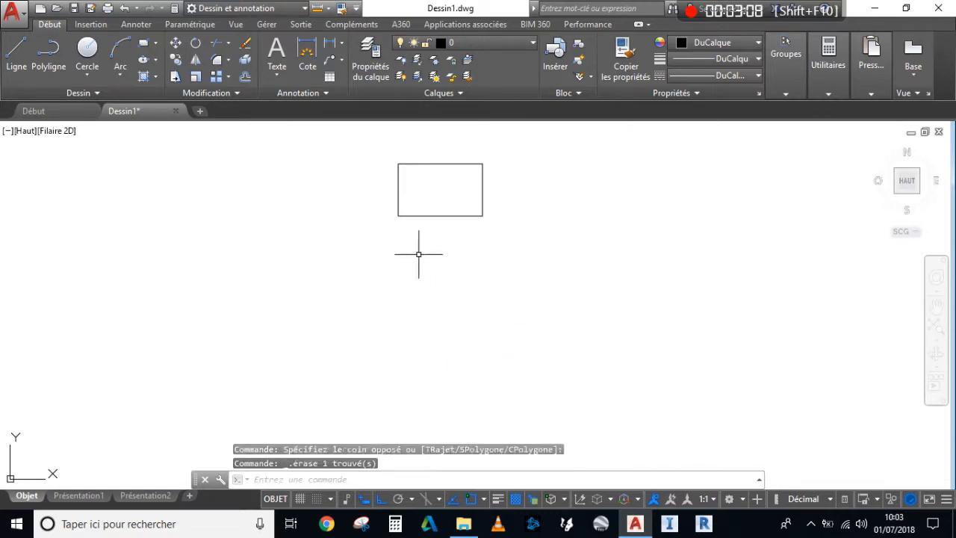
# Step: Cycle the remaining rectangle's upper-left corner grip through all editing modes back to Stretch and turn Ortho off
pyautogui.moveTo(461, 309); pyautogui.dragTo(531, 276, button='middle')
pyautogui.scroll(2, 531, 275)
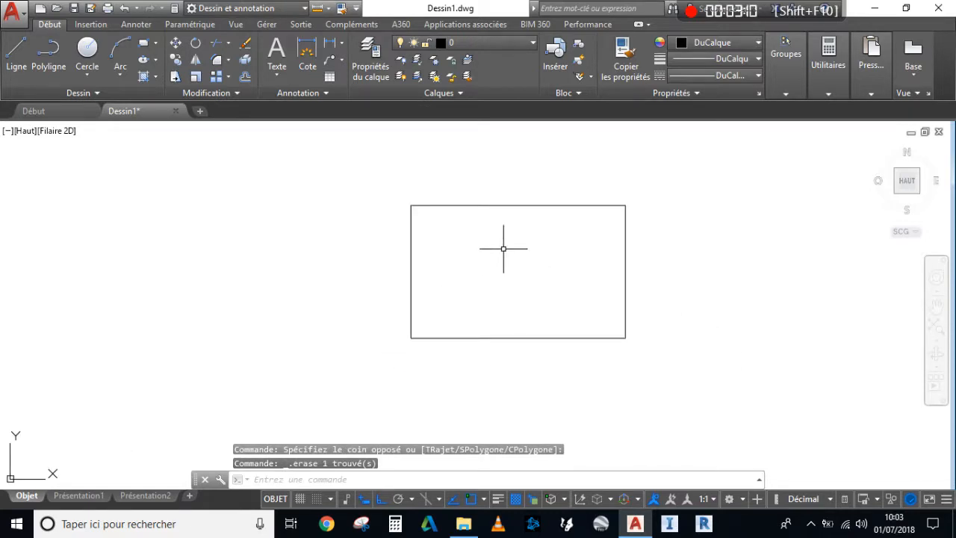
pyautogui.click(642, 342)
pyautogui.click(374, 158)
pyautogui.click(411, 204)
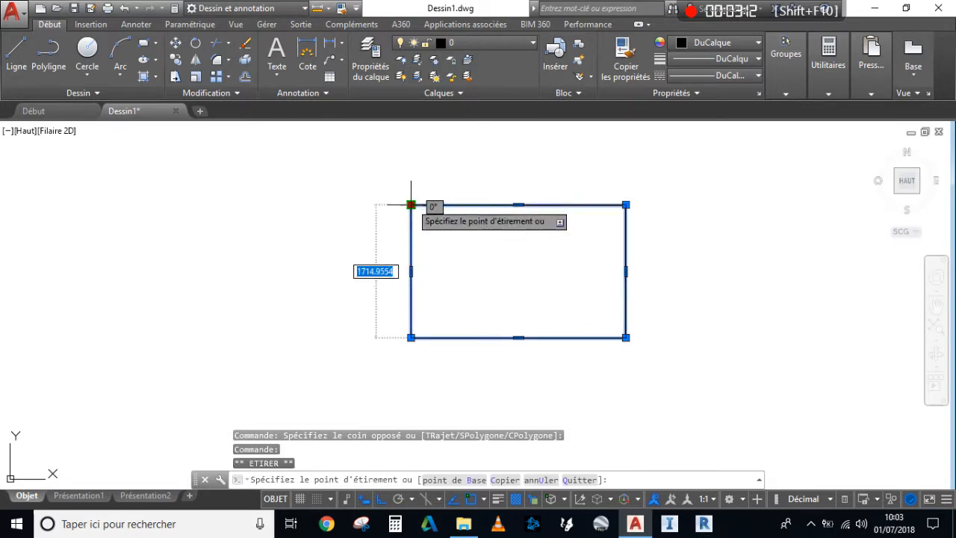
pyautogui.press('space')
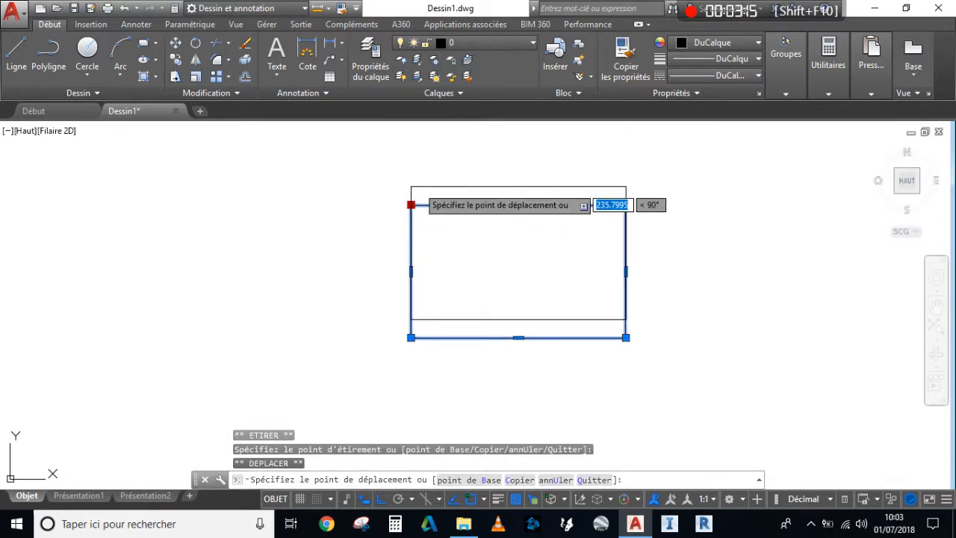
pyautogui.press('space')
pyautogui.press('space')
pyautogui.press('space')
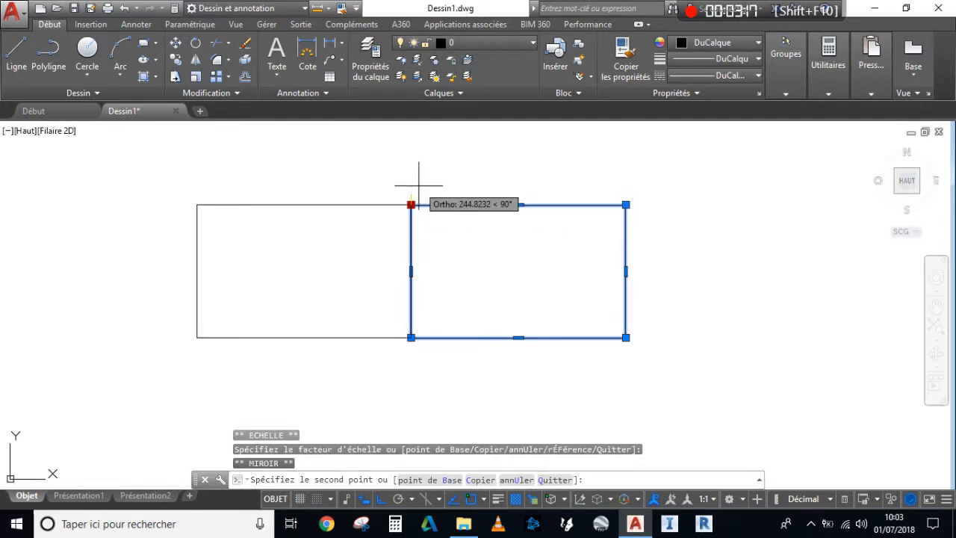
pyautogui.press('space')
pyautogui.press('F8')
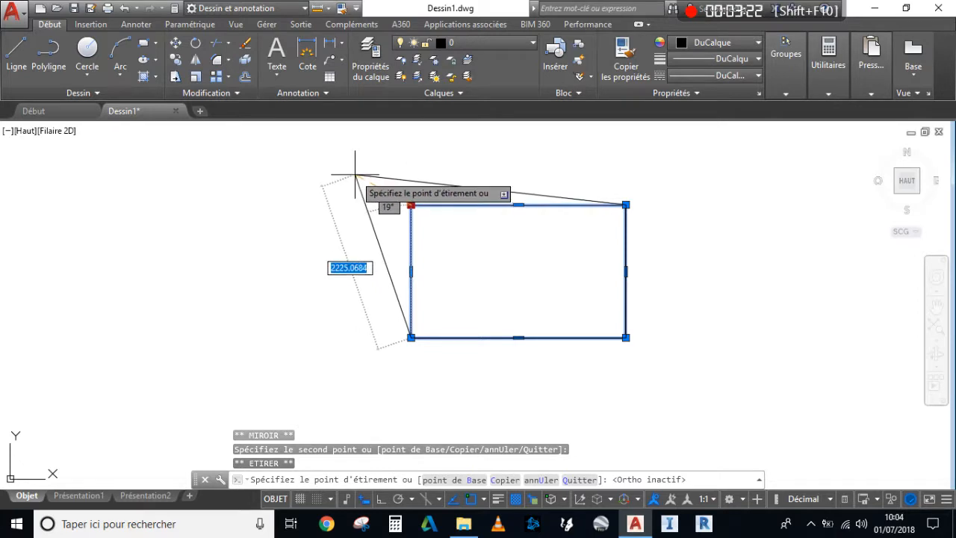
# Step: Mirror the rectangle across a slightly inclined line through its upper-left corner using grip Mirror, without keeping the original
pyautogui.press('space')
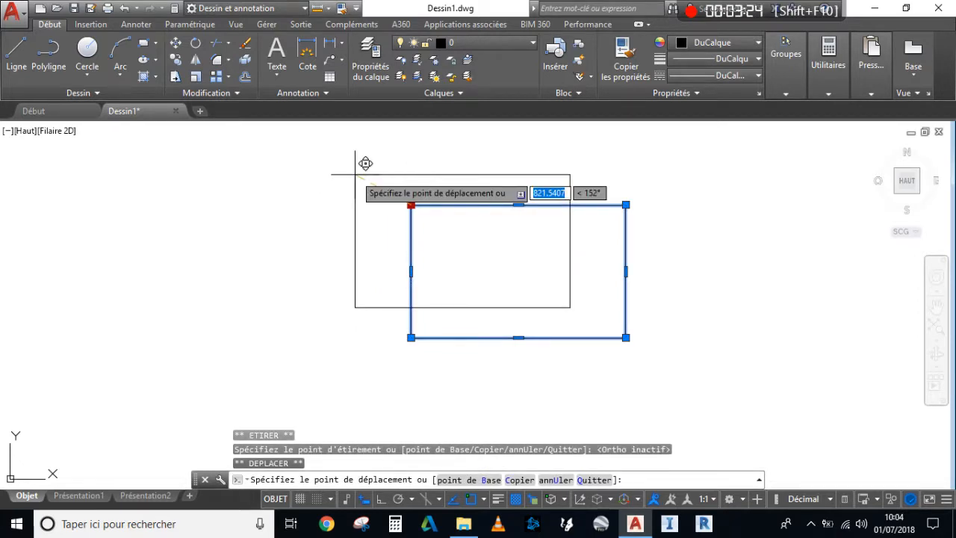
pyautogui.press('space')
pyautogui.press('space')
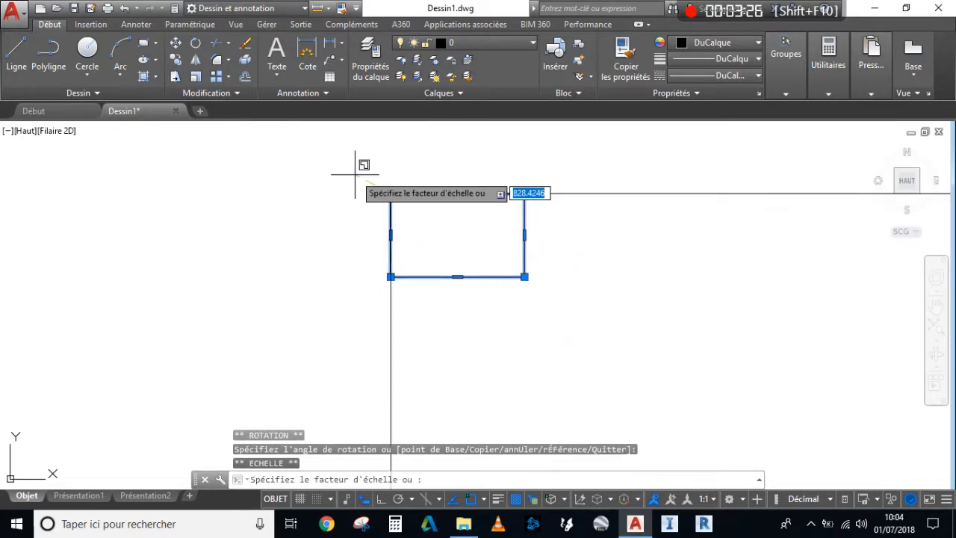
pyautogui.press('space')
pyautogui.moveTo(355, 175); pyautogui.dragTo(355, 231, button='middle')
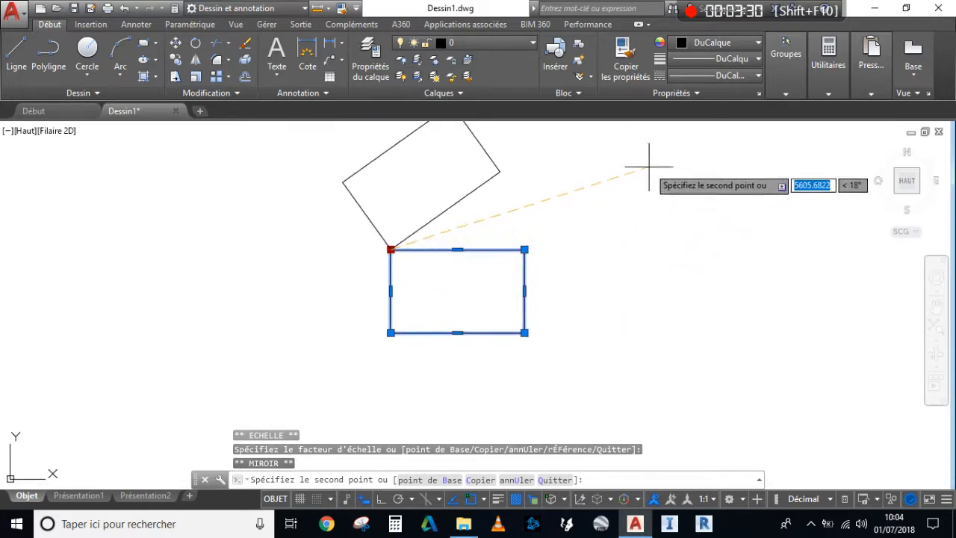
pyautogui.click(676, 167)
pyautogui.scroll(-2, 502, 310)
pyautogui.press('Escape')
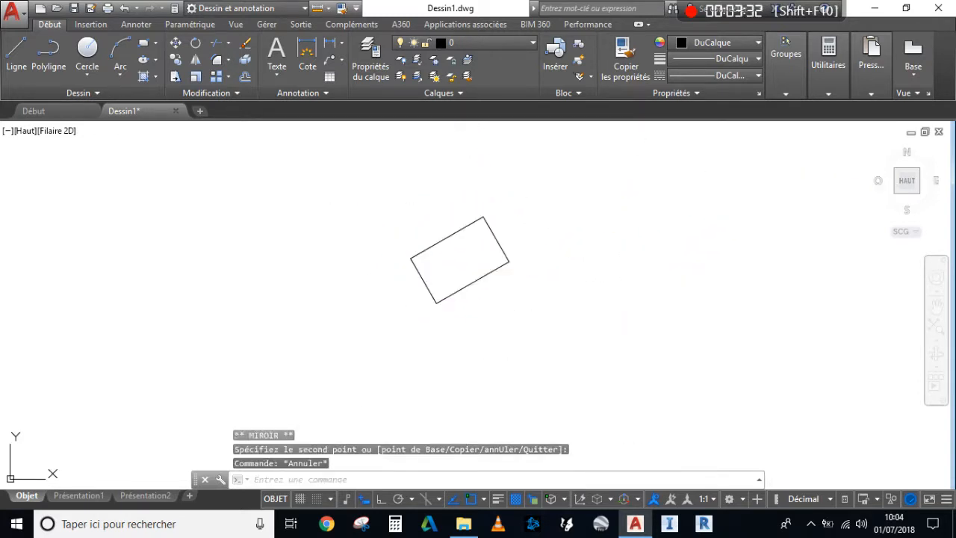
pyautogui.press('Escape')
# Step: Delete the tilted rectangle from the drawing
pyautogui.scroll(4, 400, 299)
pyautogui.scroll(-4, 478, 301)
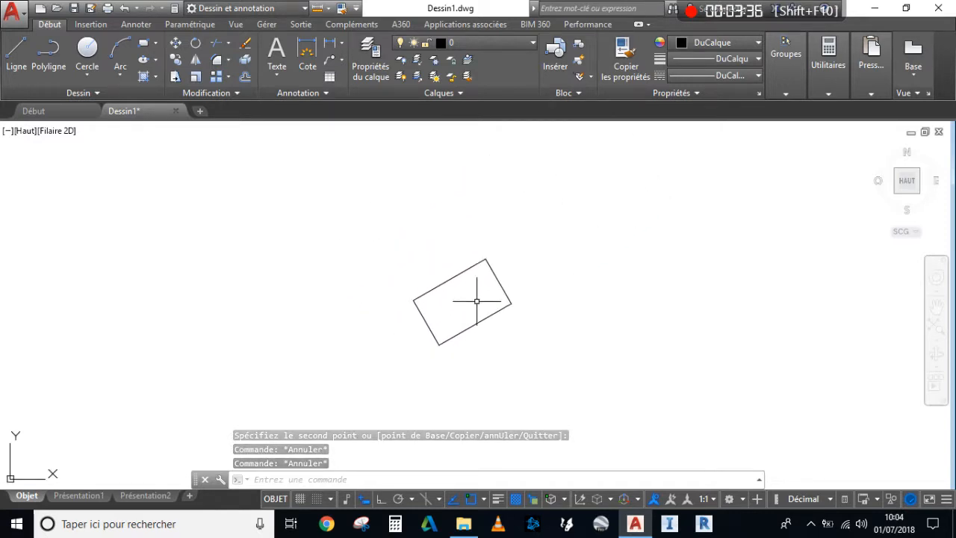
pyautogui.scroll(2, 467, 302)
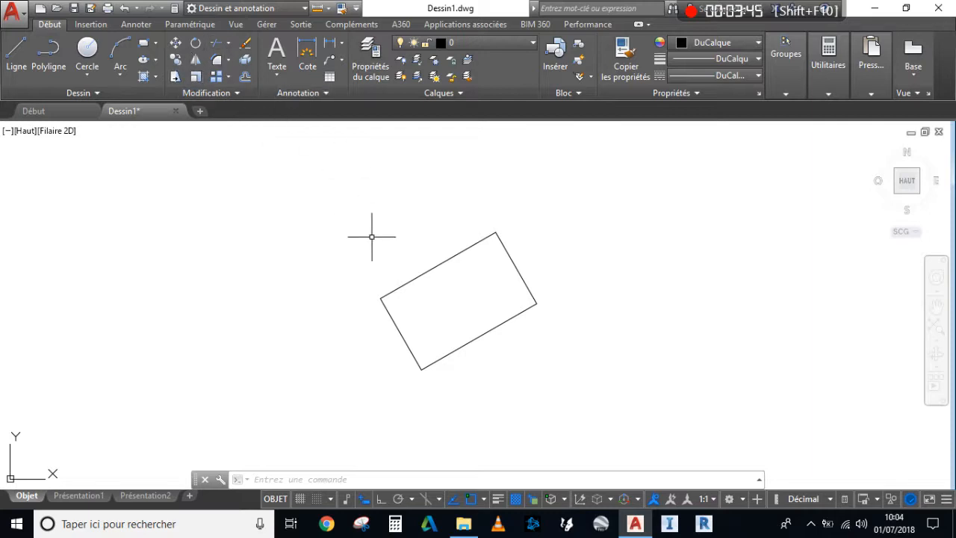
pyautogui.press('Escape')
pyautogui.press('Escape')
pyautogui.press('Escape')
pyautogui.click(441, 309)
pyautogui.scroll(2, 442, 310)
pyautogui.click(340, 217)
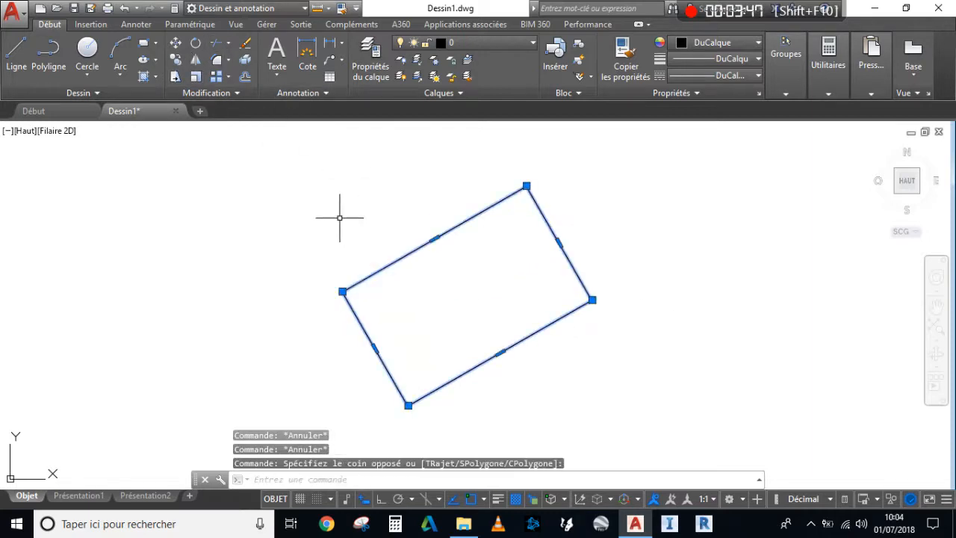
pyautogui.press('Delete')
pyautogui.moveTo(321, 211); pyautogui.dragTo(337, 253, button='middle')
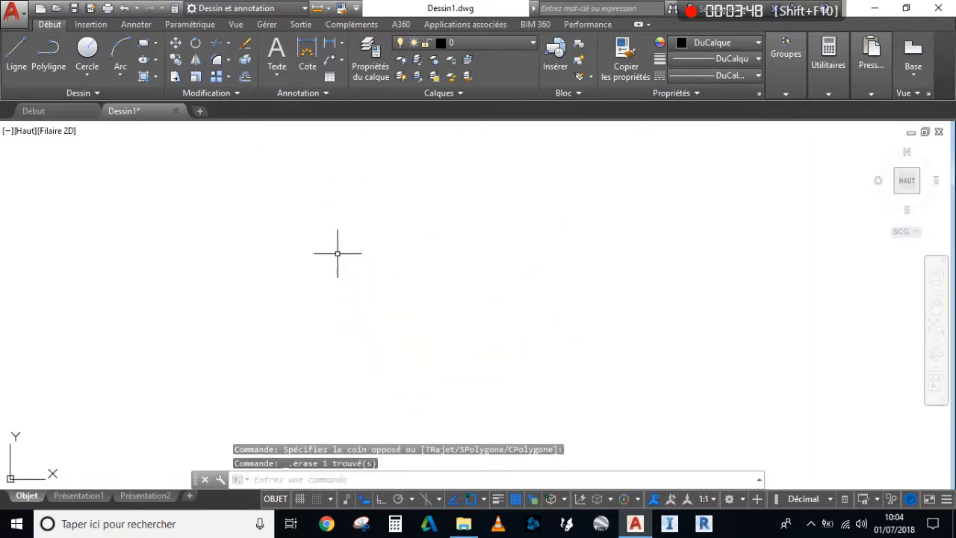